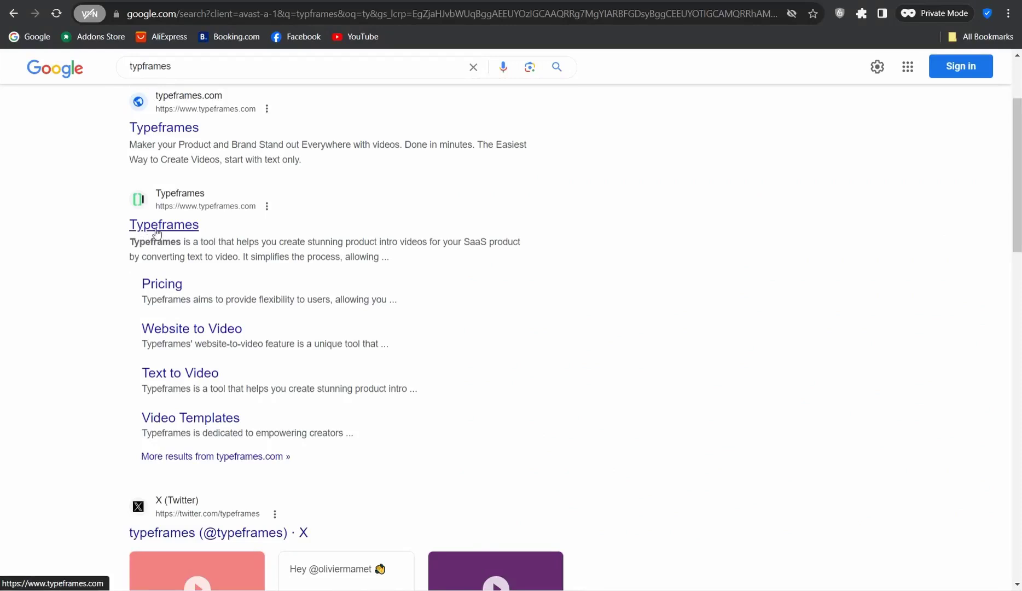
Open typeframes.com from the Google results for 'typframes'
left_click(156, 228)
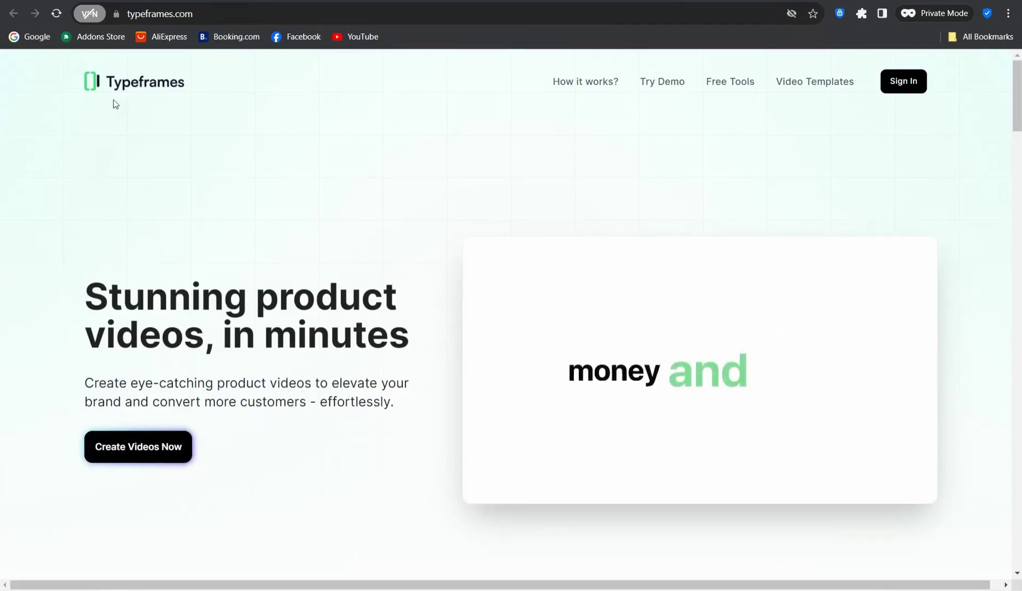
Browse the Free Tools page, including Text to Video and Website to Video
left_click(731, 84)
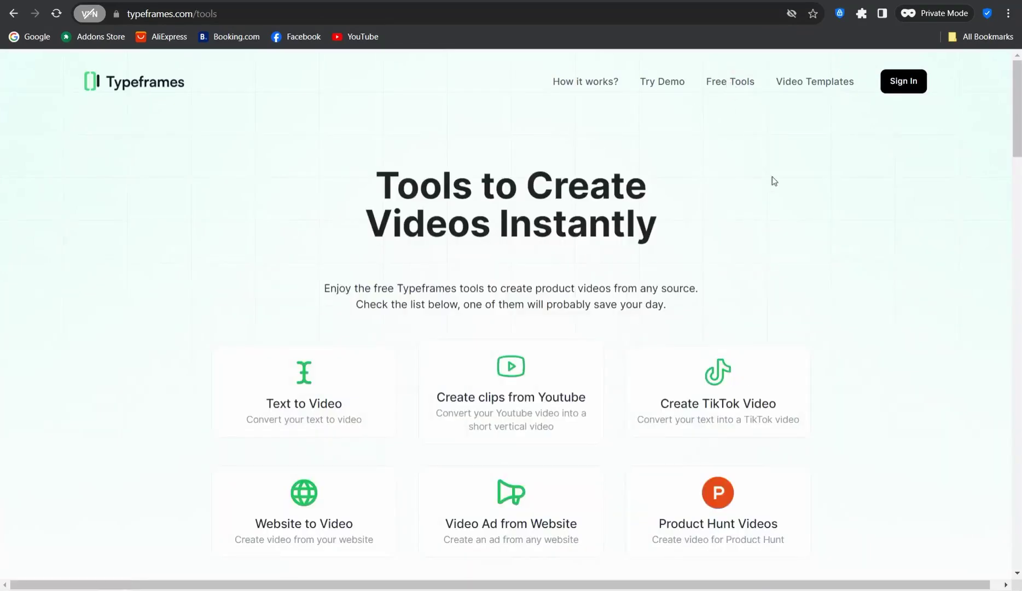
scroll(777, 190, "down", 3)
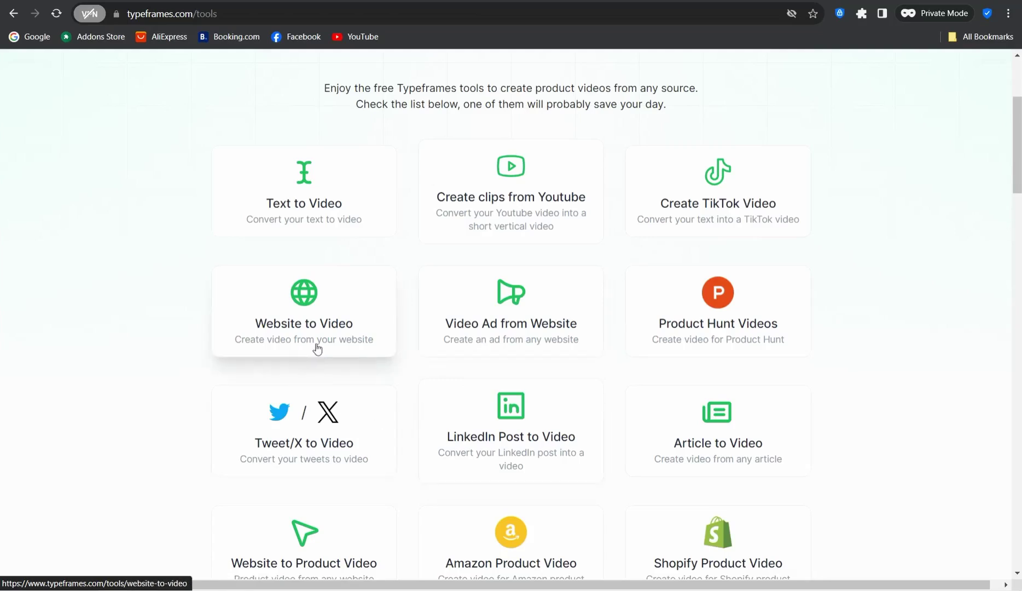
scroll(492, 427, "down", 2)
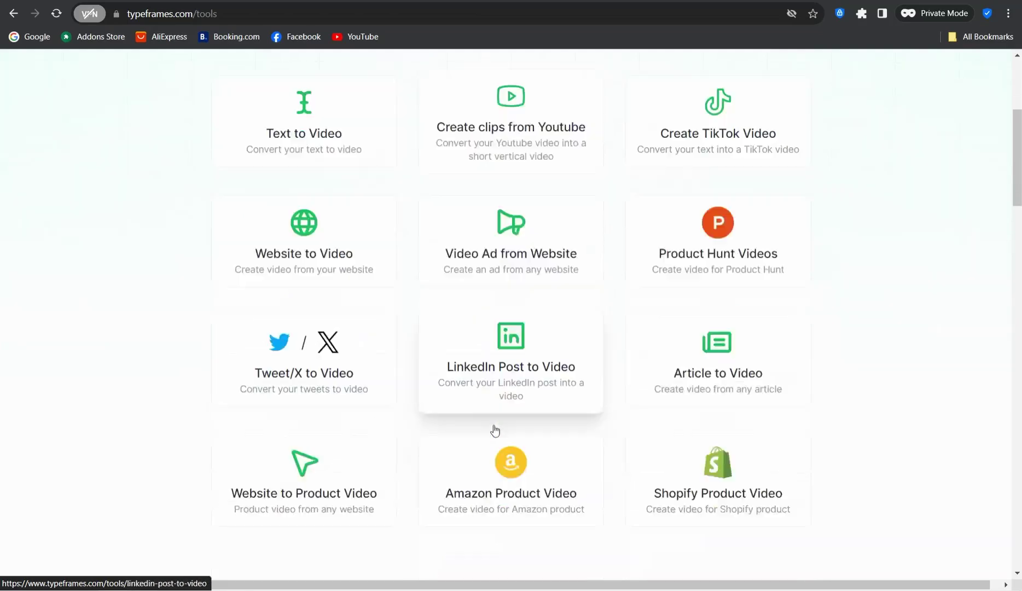
scroll(359, 433, "up", 3)
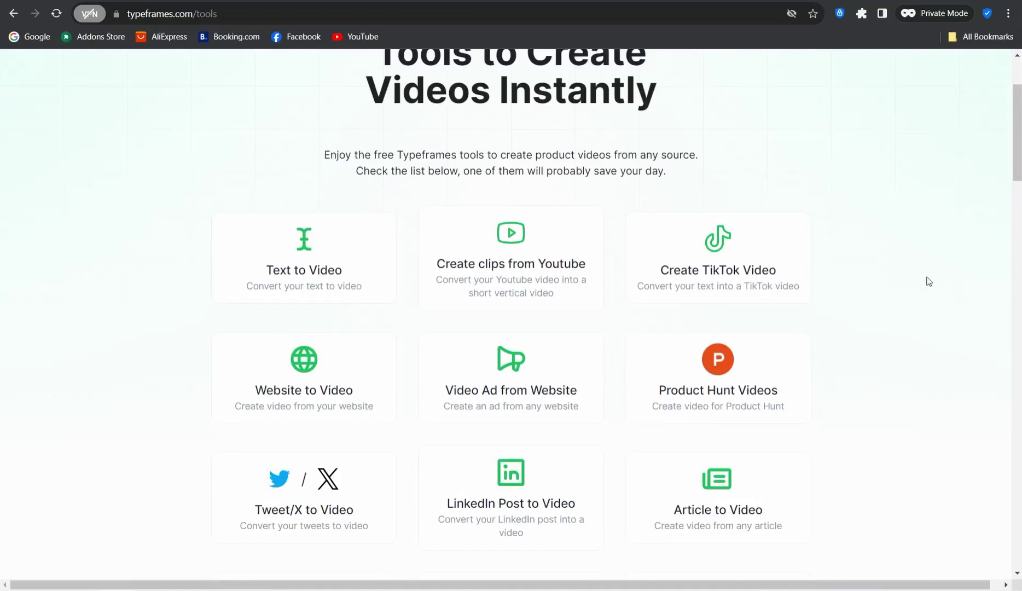
Open the Create TikTok Video generator and select its sample video text
left_click(717, 263)
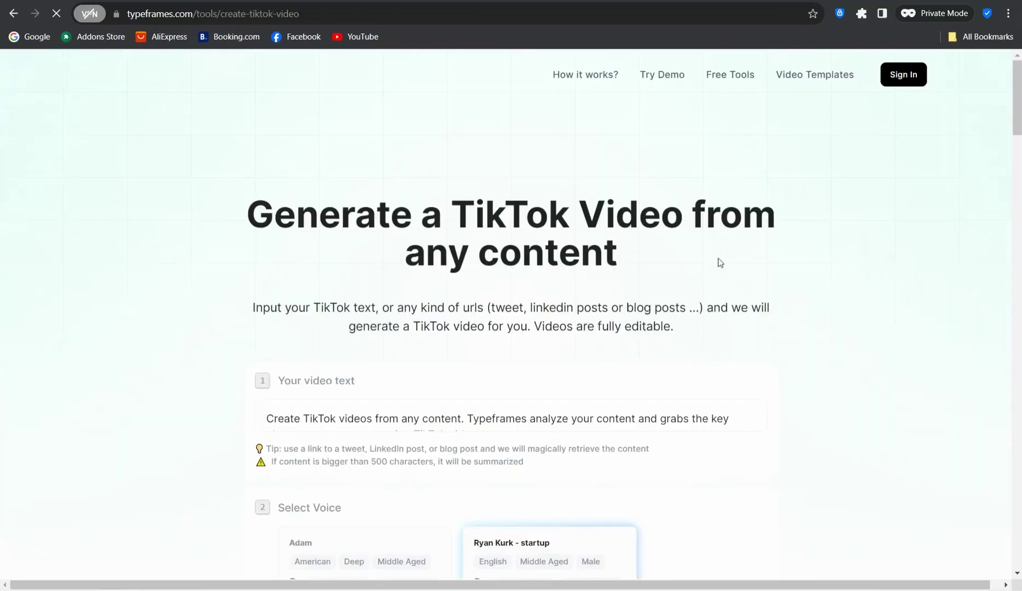
scroll(810, 287, "down", 2)
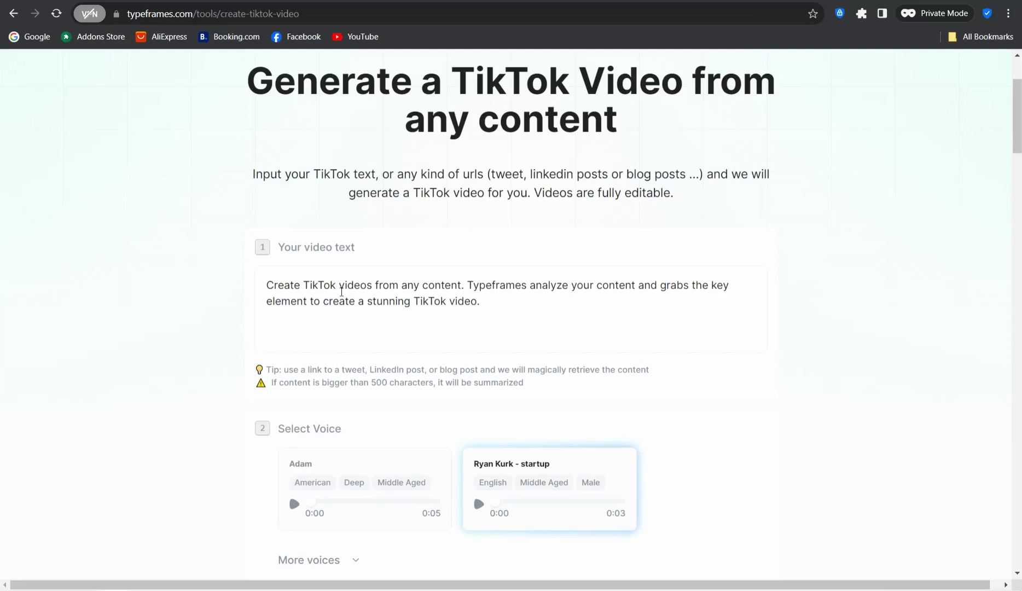
triple_click(314, 283)
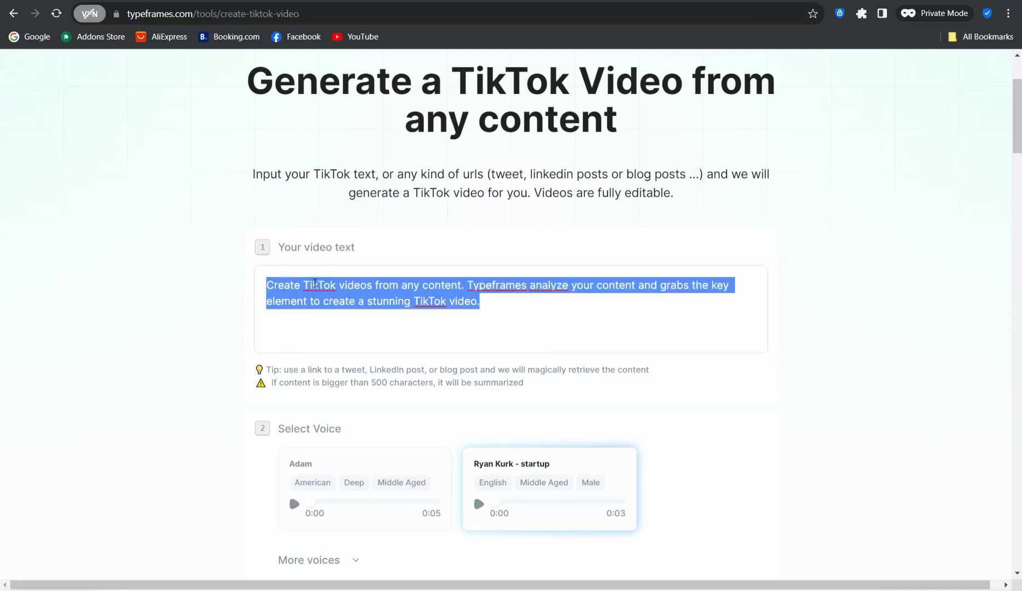
scroll(230, 357, "down", 1)
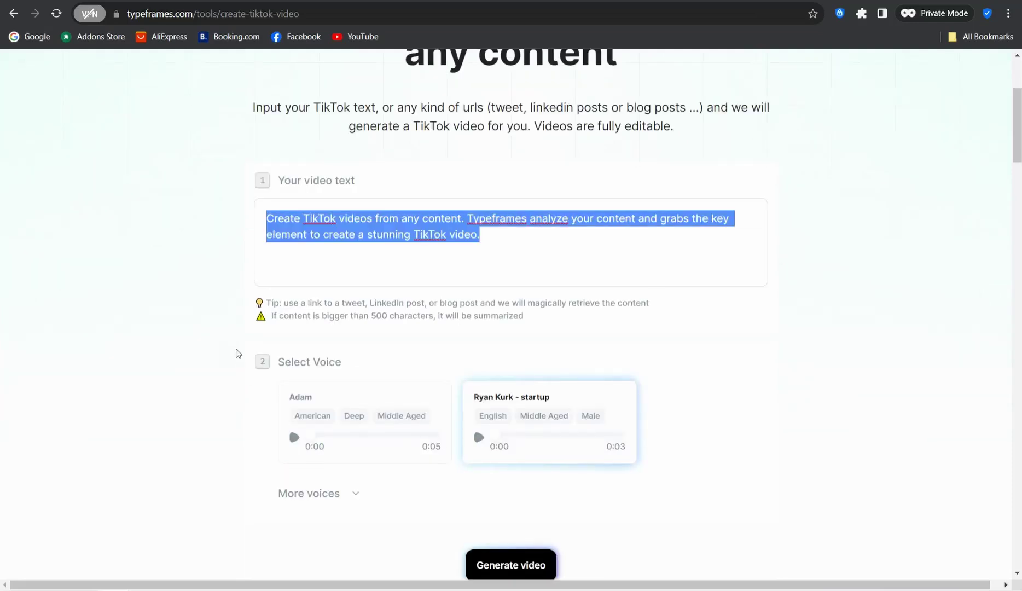
scroll(226, 351, "down", 1)
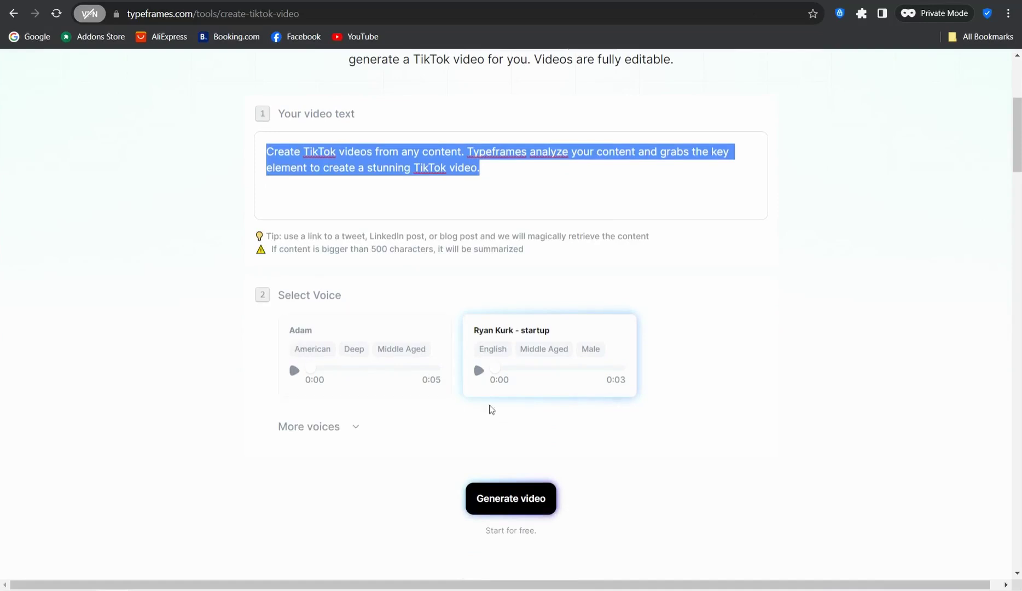
Preview the Adam, Ryan Kurk and Rachel voices, leaving Rachel selected
left_click(329, 431)
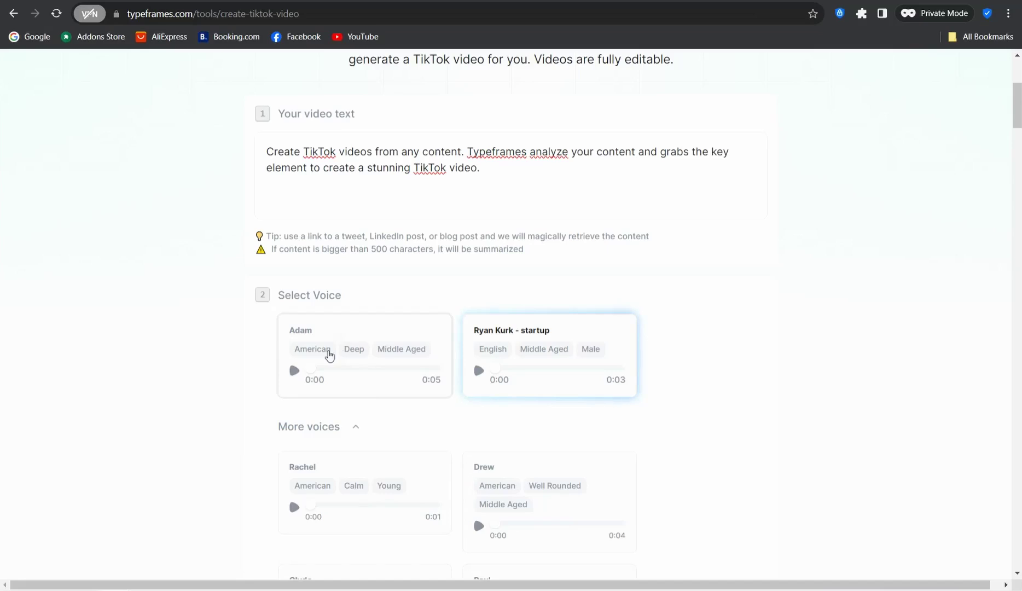
left_click(294, 370)
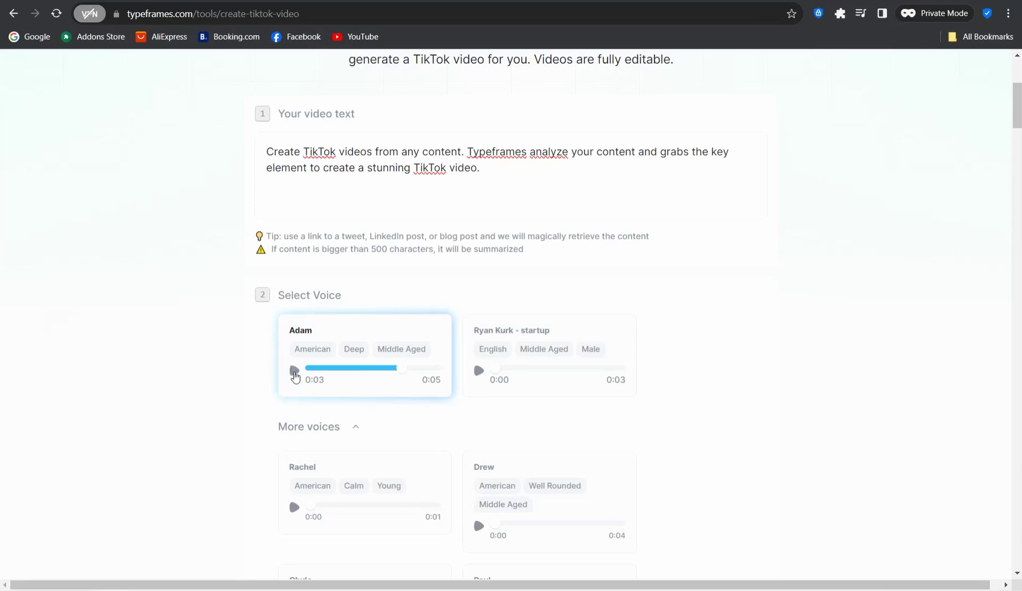
left_click(479, 371)
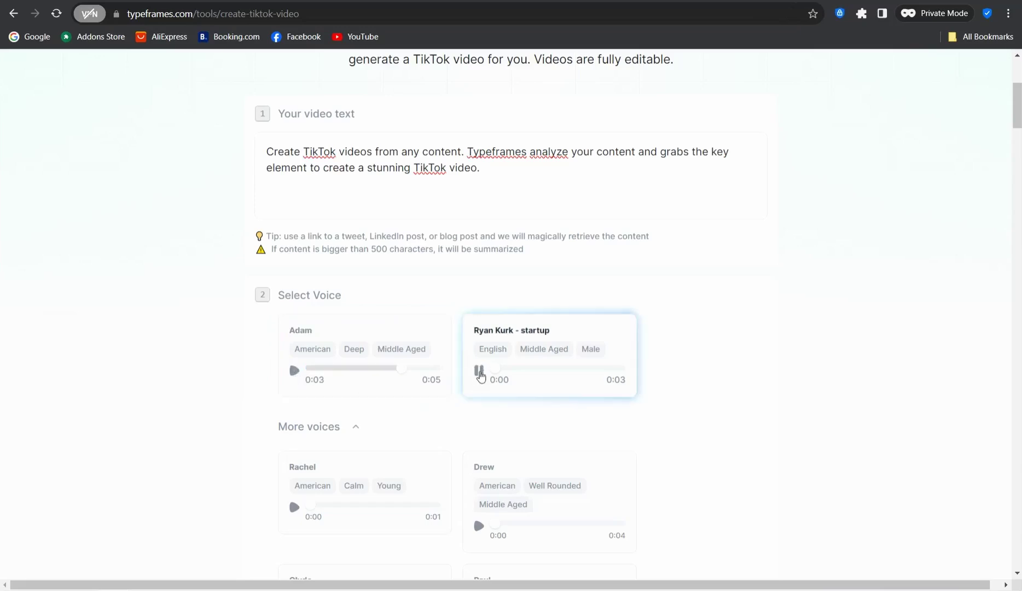
scroll(383, 438, "down", 1)
left_click(294, 440)
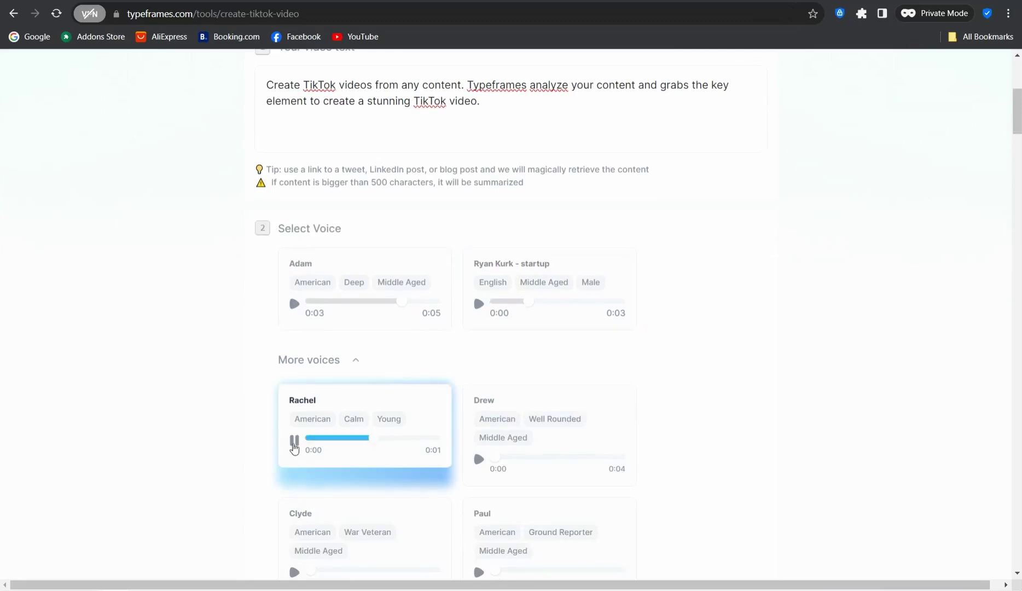
scroll(331, 424, "down", 3)
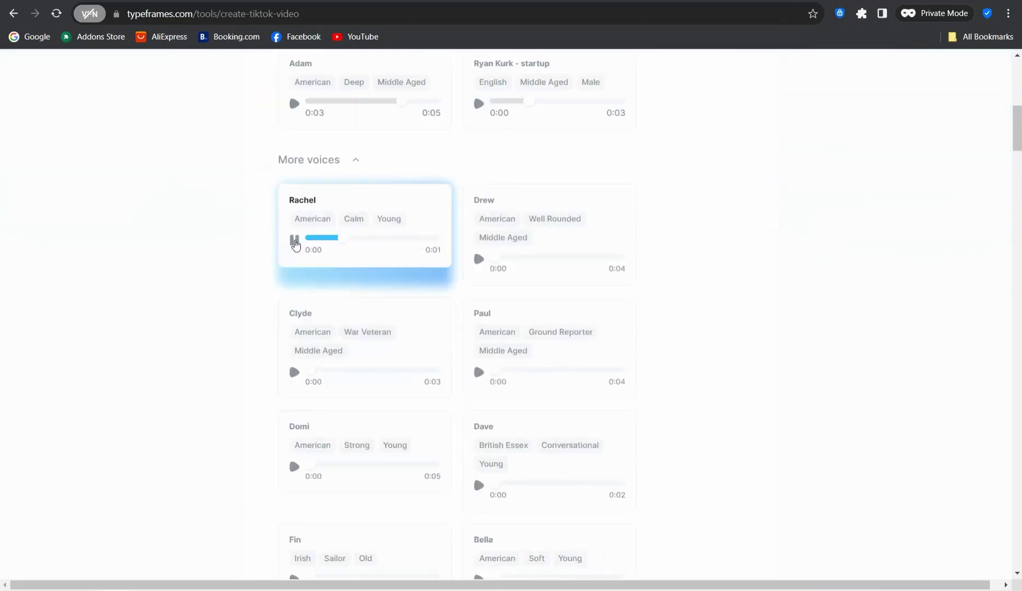
scroll(374, 308, "down", 4)
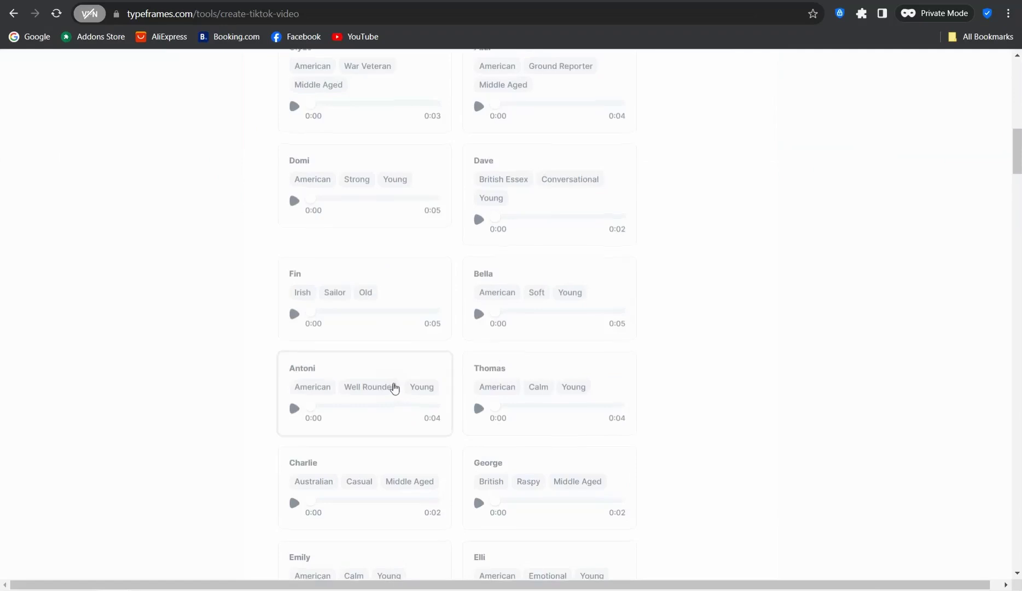
scroll(367, 387, "up", 9)
scroll(368, 387, "up", 4)
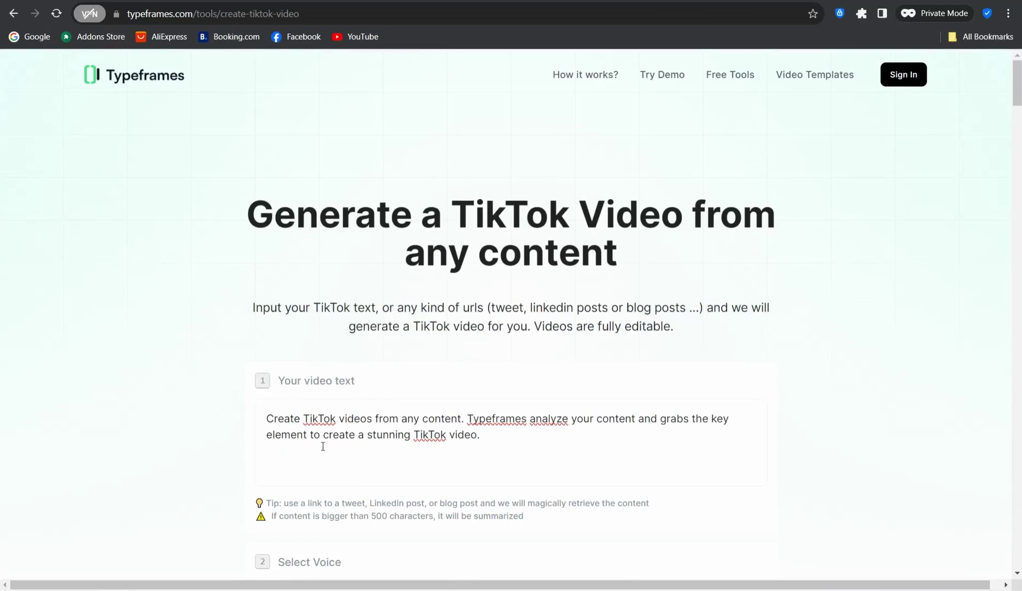
Clear all the sample text from the TikTok video text box
left_click(305, 422)
key("ctrl+a")
key("BackSpace")
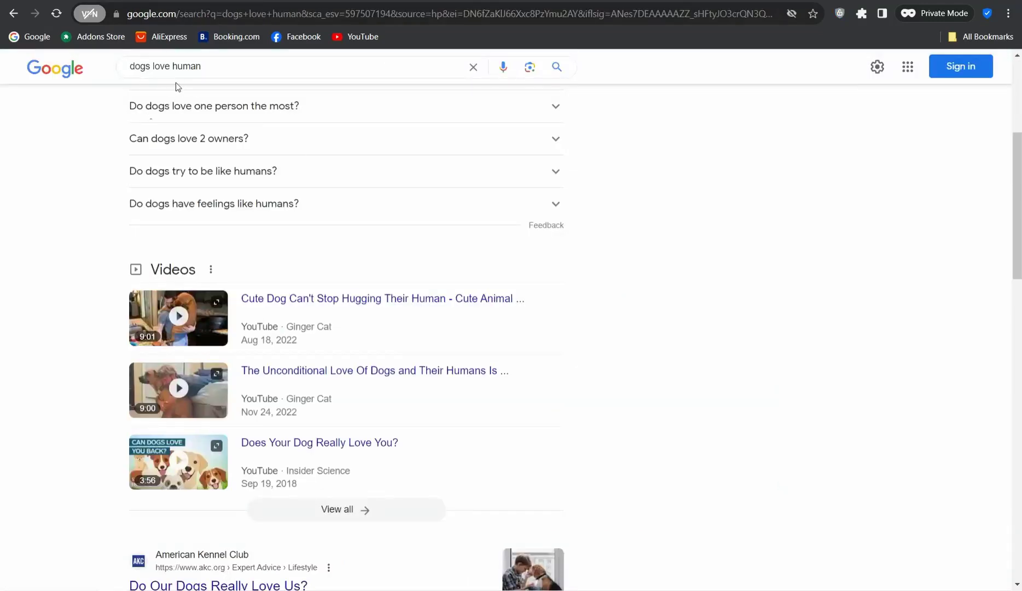
Copy the link of the AKC article 'Do Our Dogs Really Love Us?'
scroll(233, 297, "down", 10)
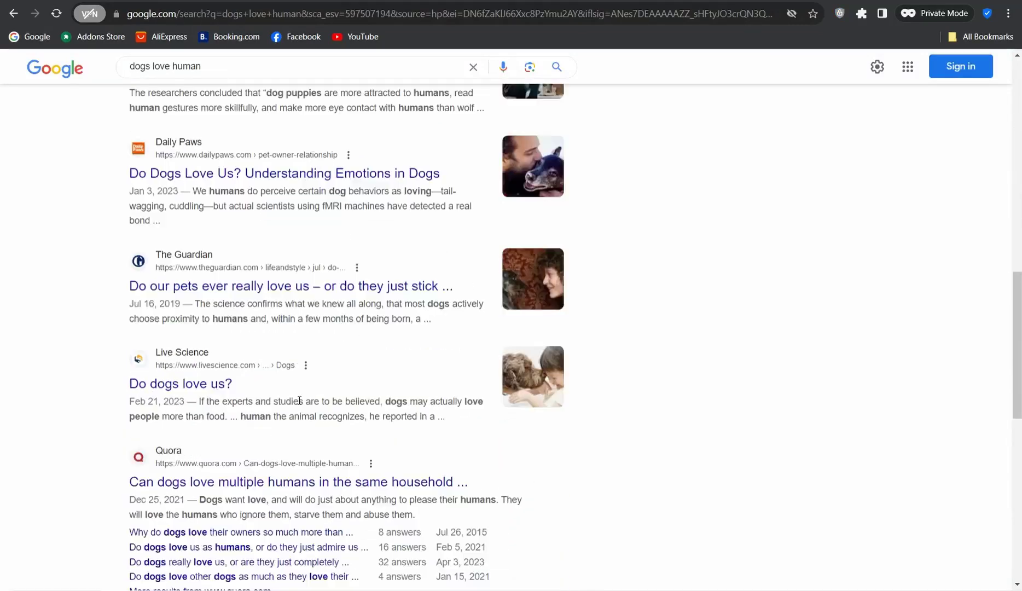
scroll(271, 408, "up", 6)
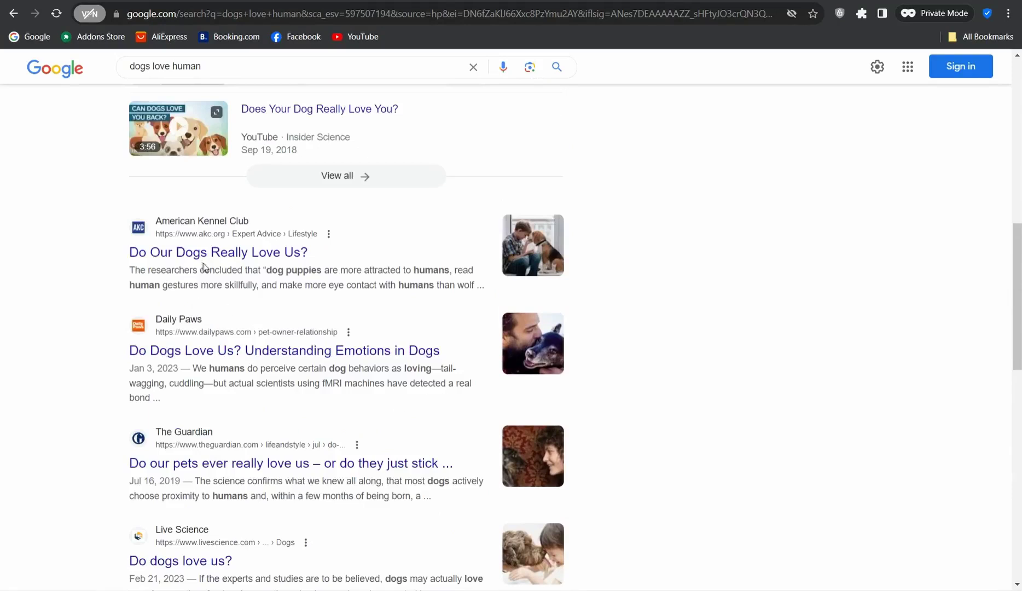
right_click(203, 258)
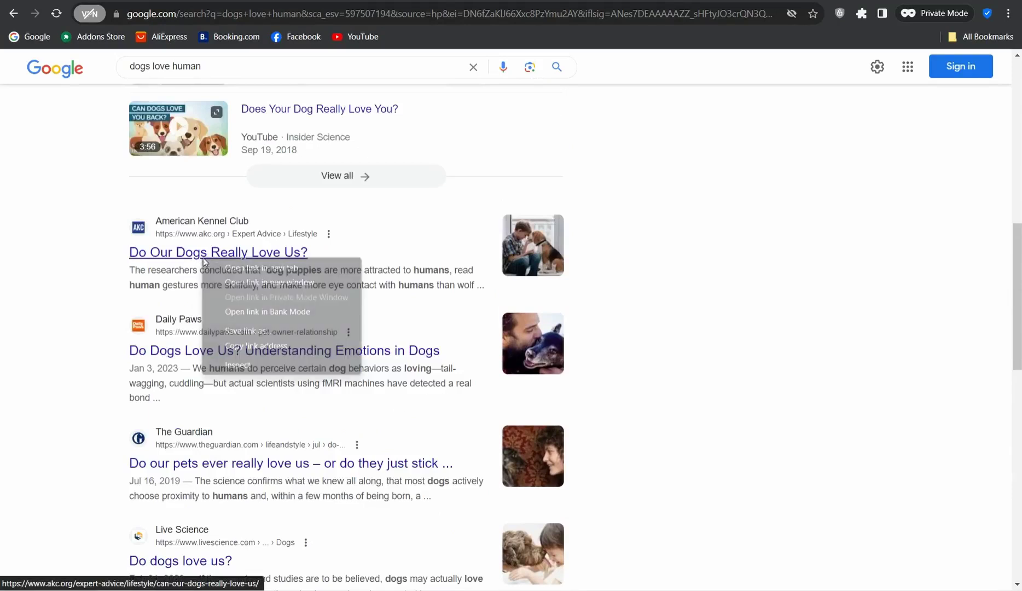
left_click(263, 346)
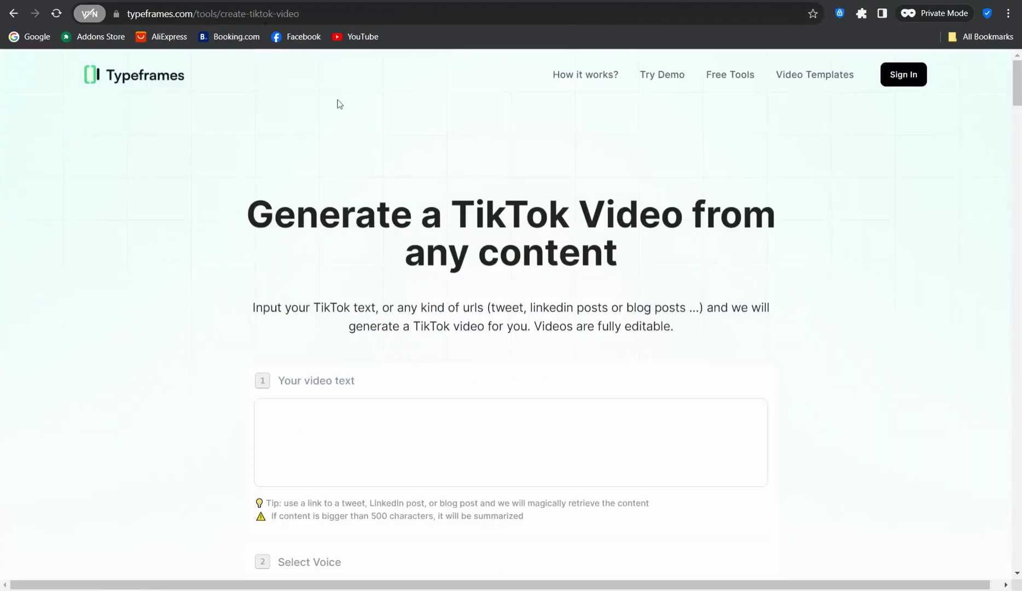
Paste the AKC article link into the empty video text box
left_click(283, 412)
right_click(283, 411)
left_click(316, 320)
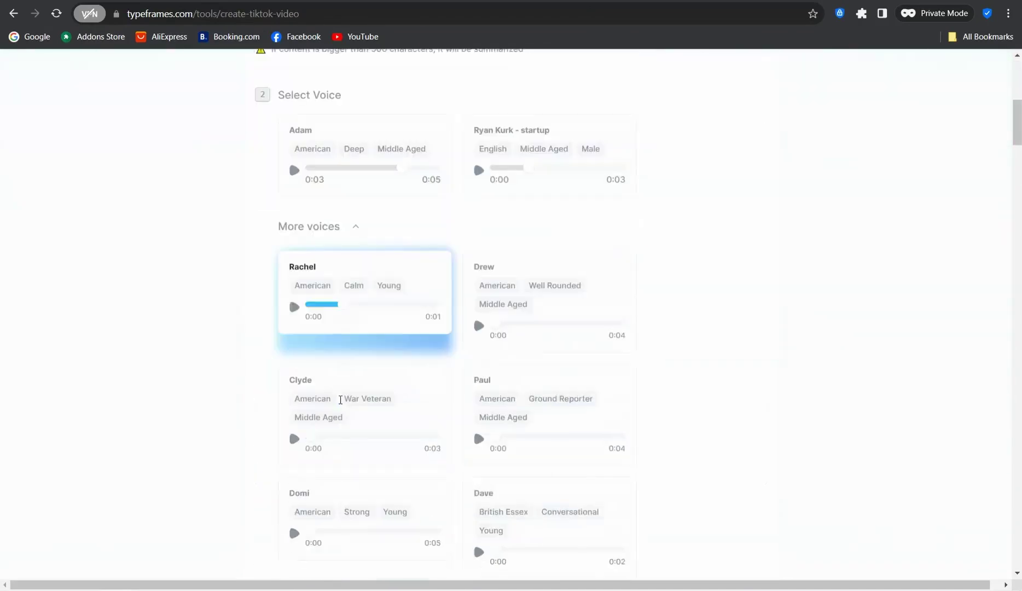
Choose the Adam voice and generate the TikTok video
scroll(340, 399, "down", 20)
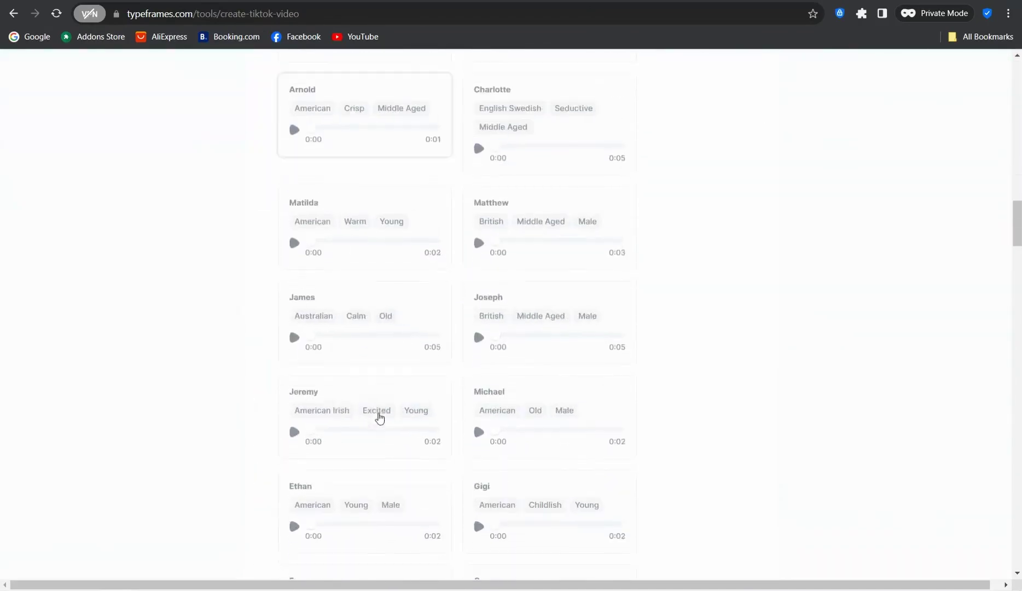
scroll(374, 413, "up", 9)
scroll(381, 376, "up", 15)
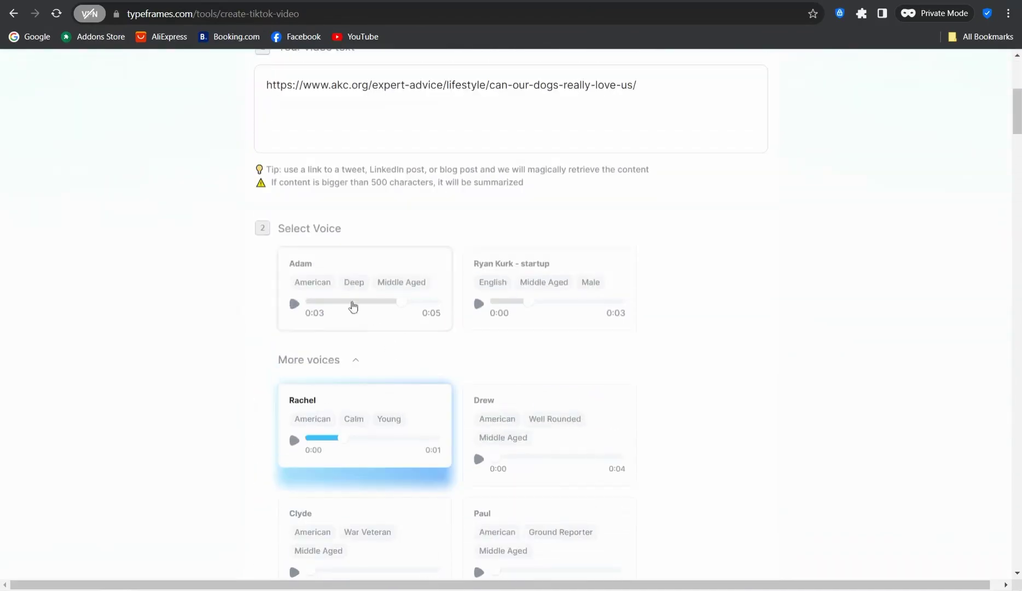
left_click(323, 263)
scroll(436, 393, "down", 20)
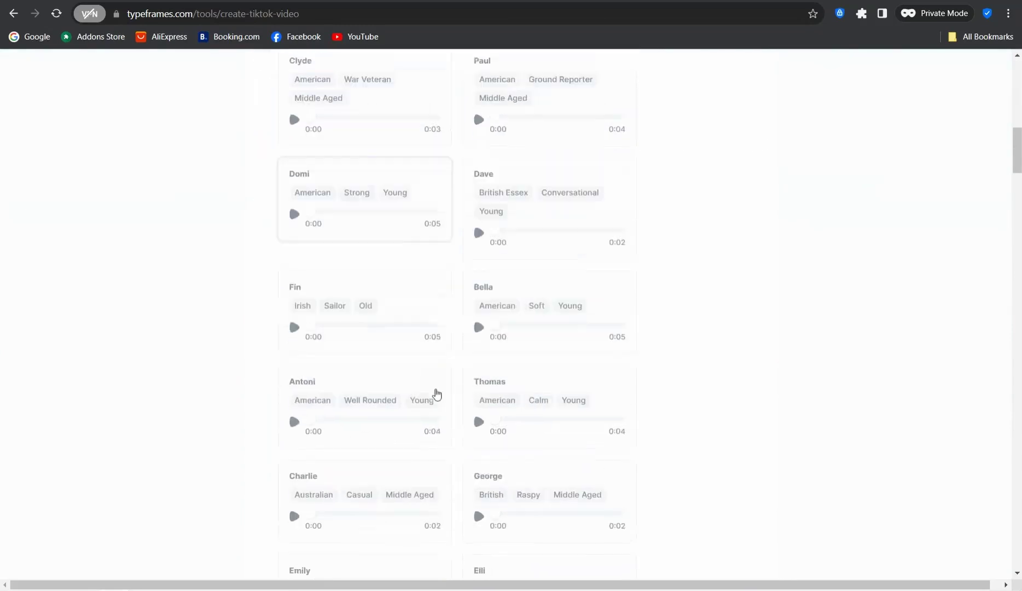
scroll(423, 448, "down", 7)
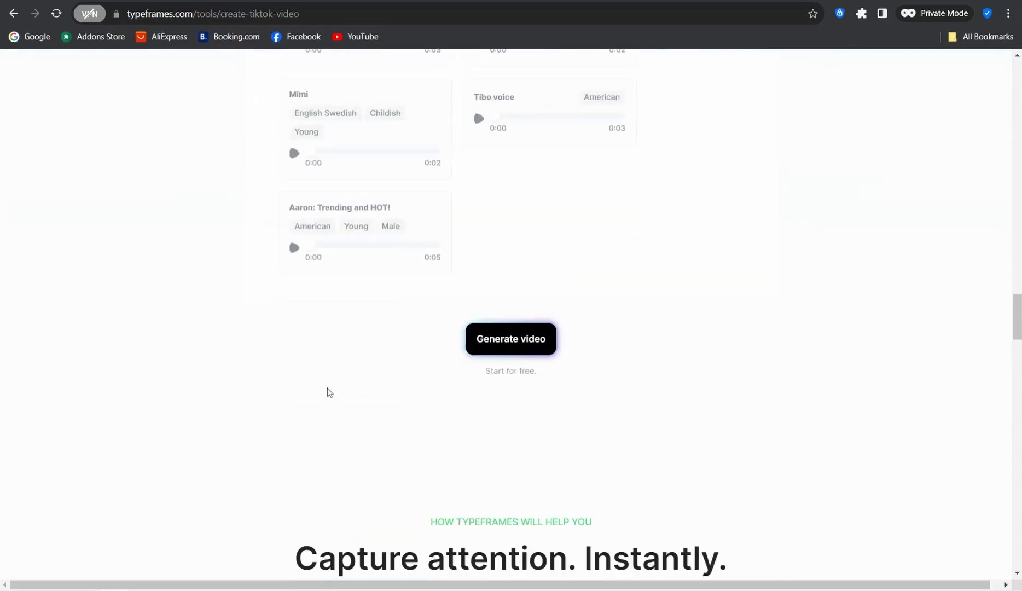
left_click(491, 348)
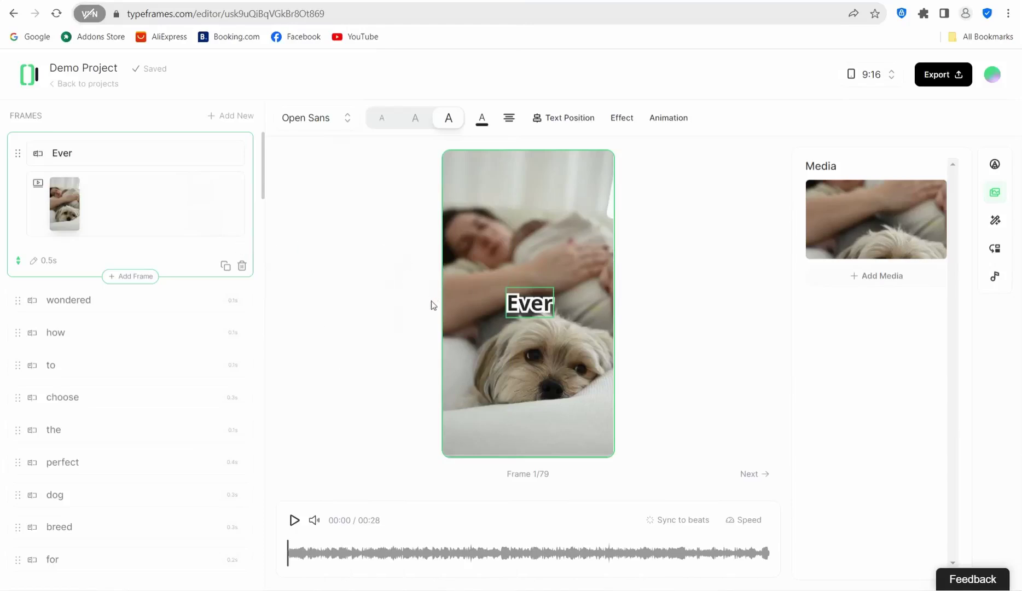
Play the Demo Project preview, then stop it at the 'perfect' frame
left_click(293, 520)
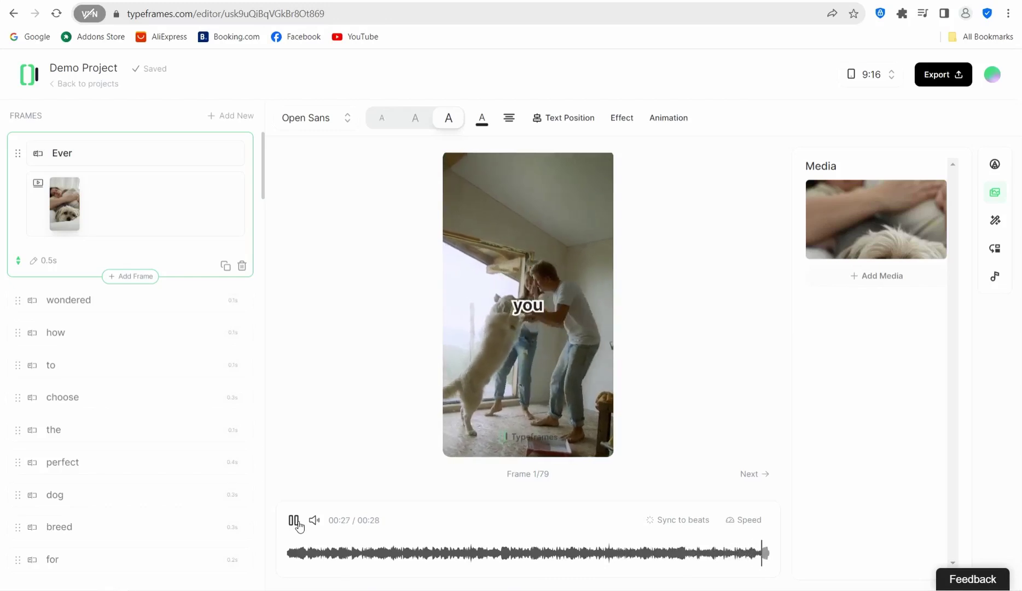
left_click(309, 553)
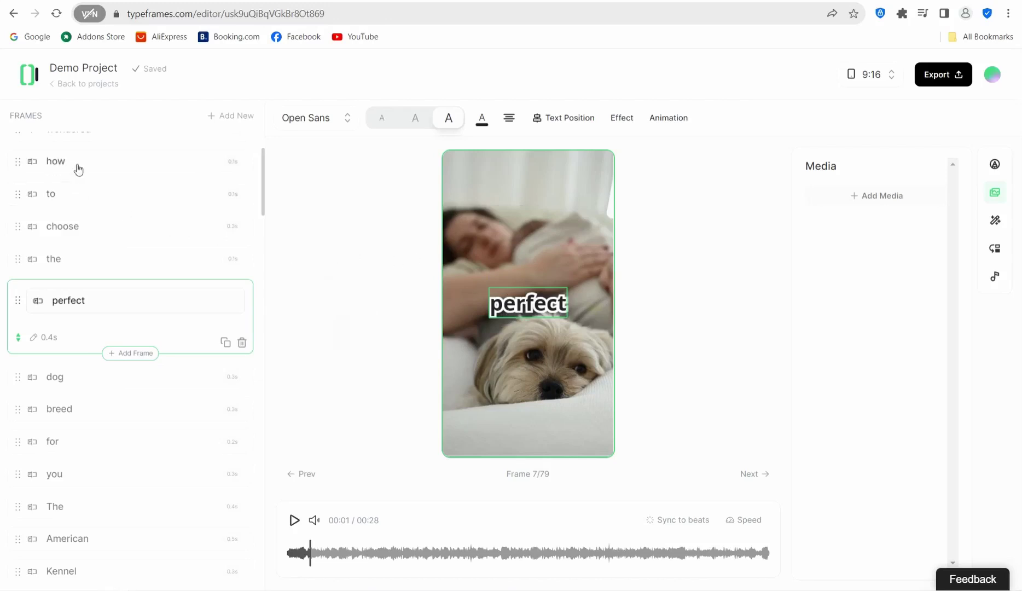
scroll(84, 196, "up", 2)
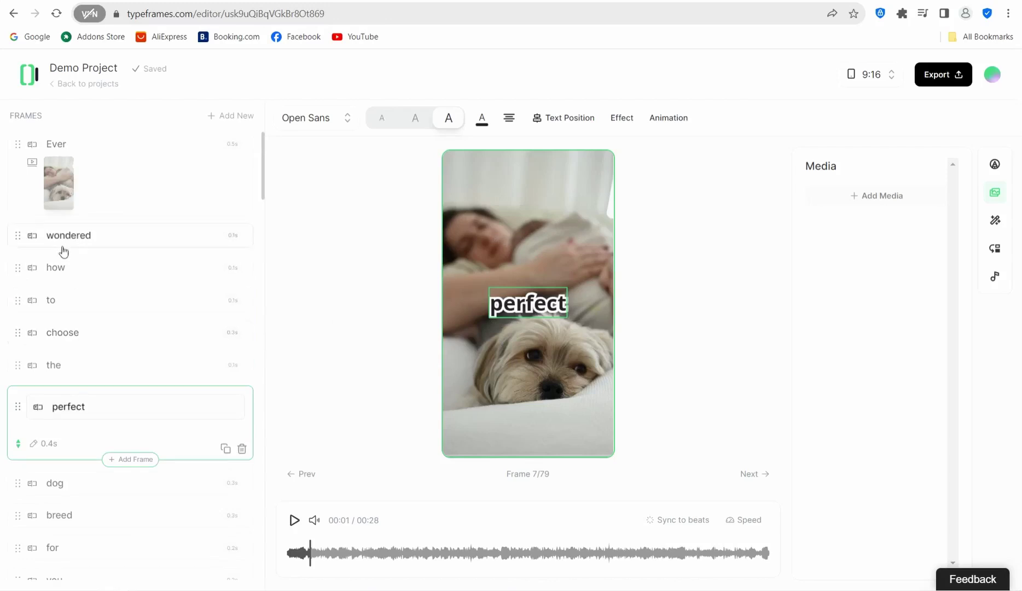
scroll(81, 338, "down", 7)
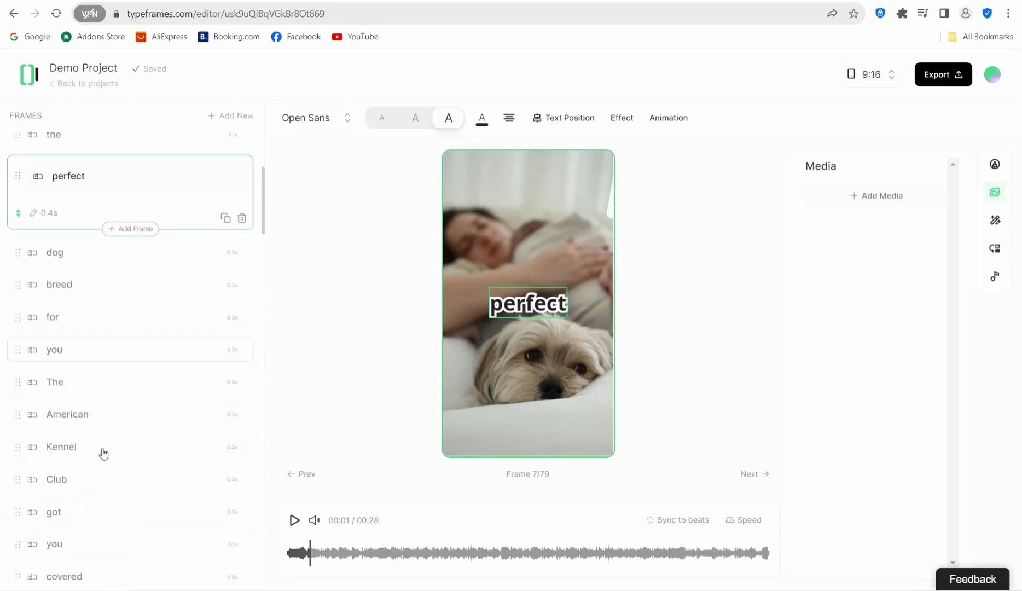
scroll(90, 410, "up", 7)
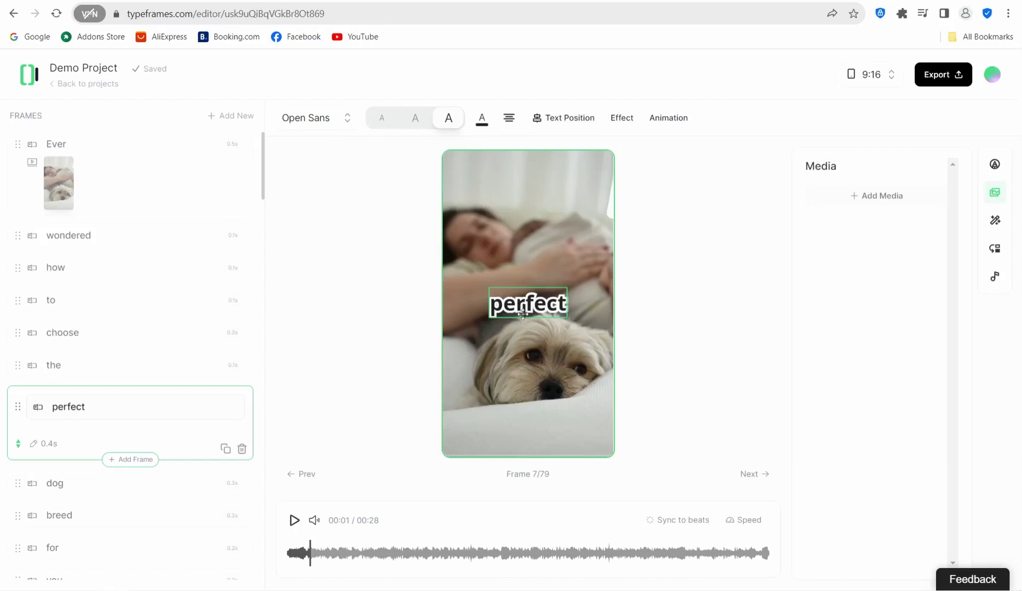
left_click(622, 116)
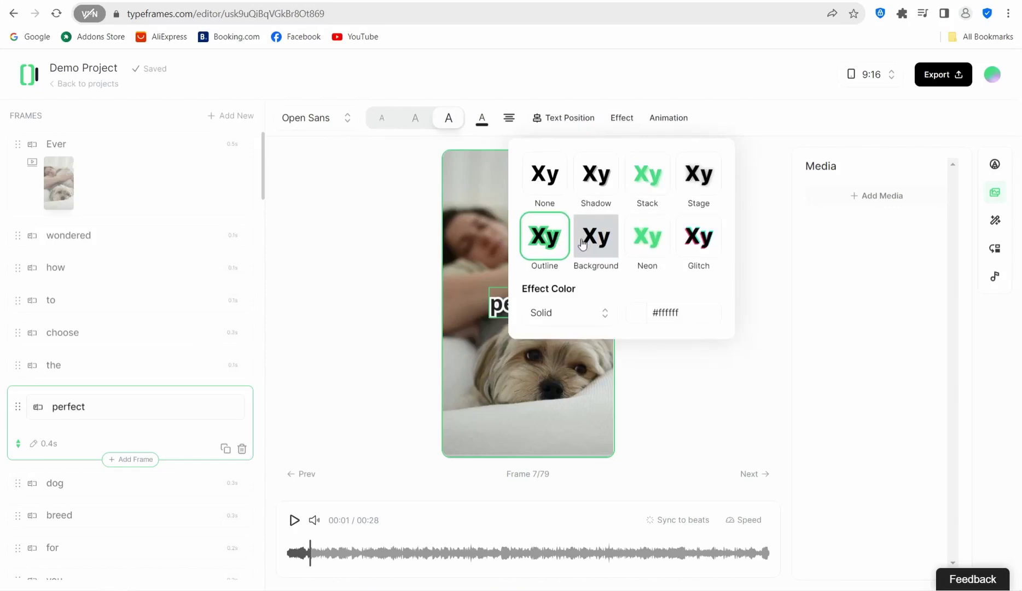
Apply a Slide Left entry animation to the 'perfect' caption and show the Transitions panel
left_click(668, 118)
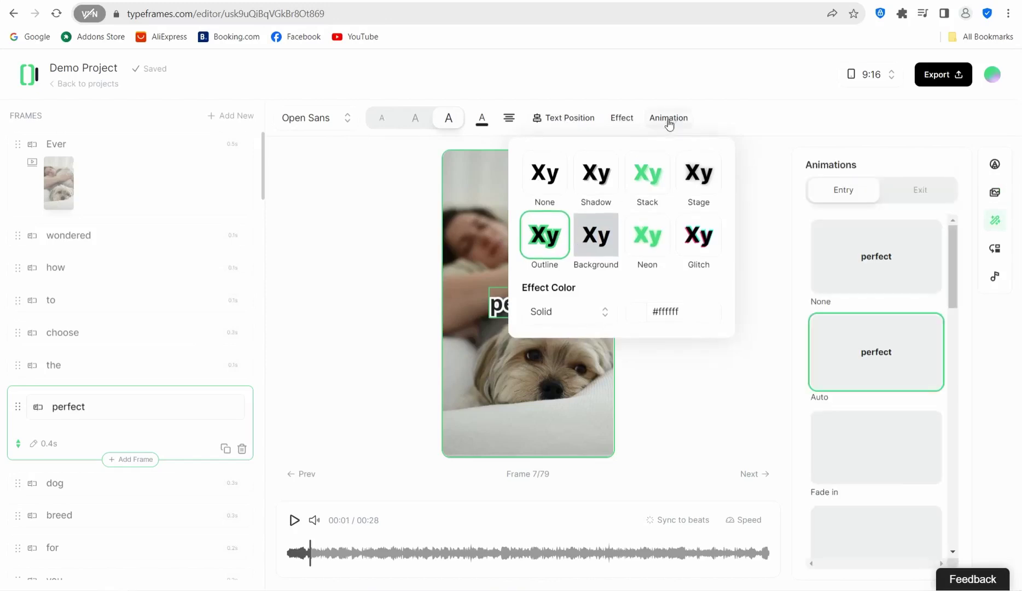
scroll(846, 320, "down", 5)
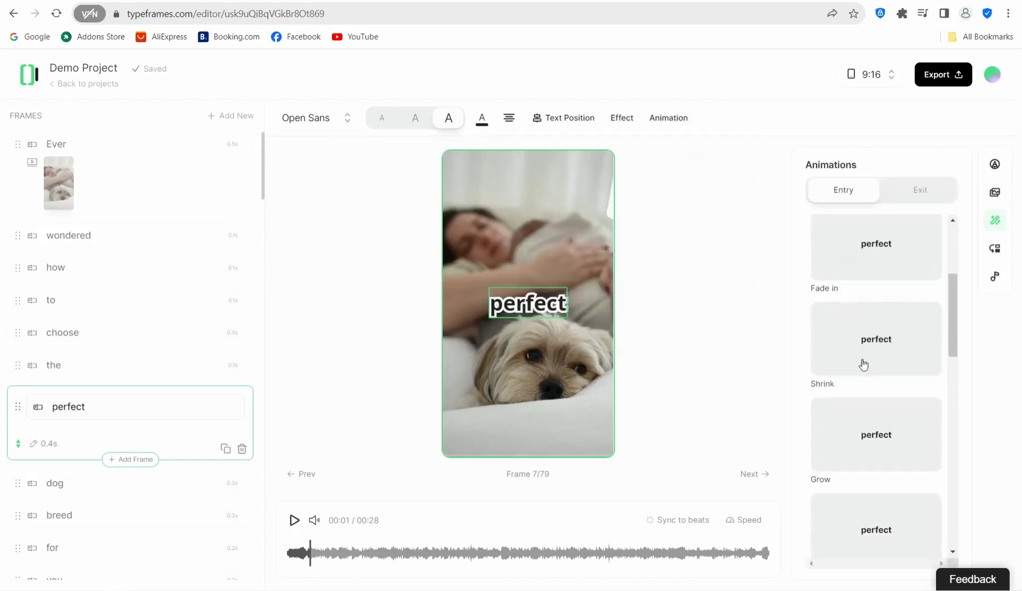
scroll(856, 340, "down", 5)
left_click(852, 288)
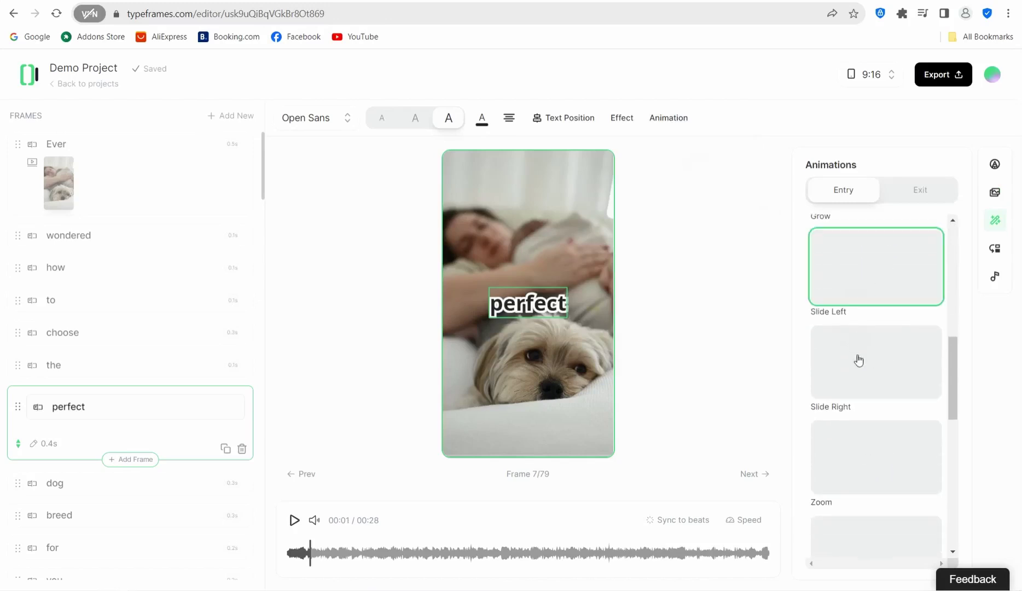
scroll(859, 263, "up", 1)
scroll(865, 280, "up", 6)
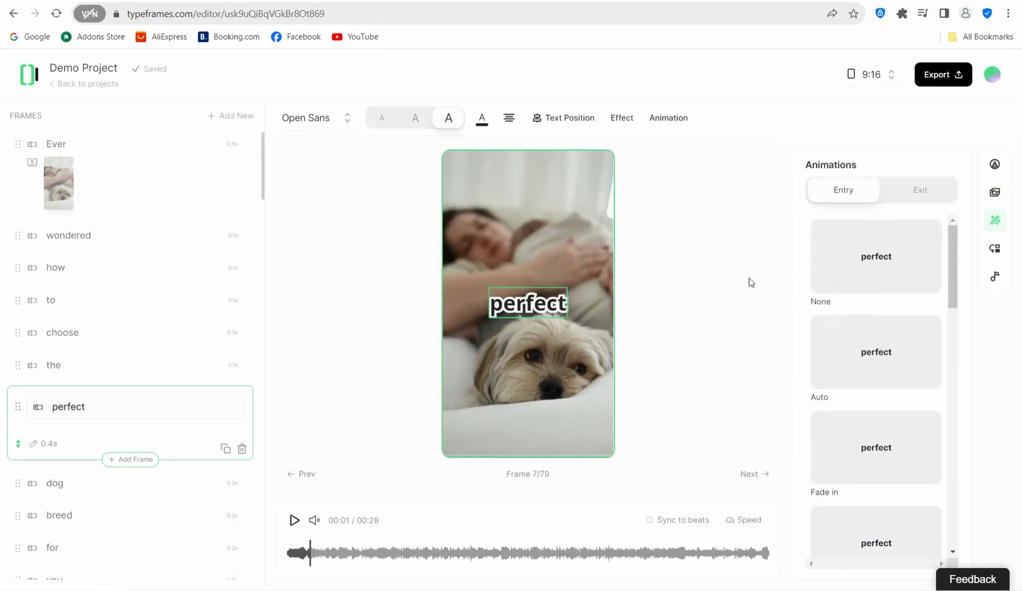
left_click(995, 250)
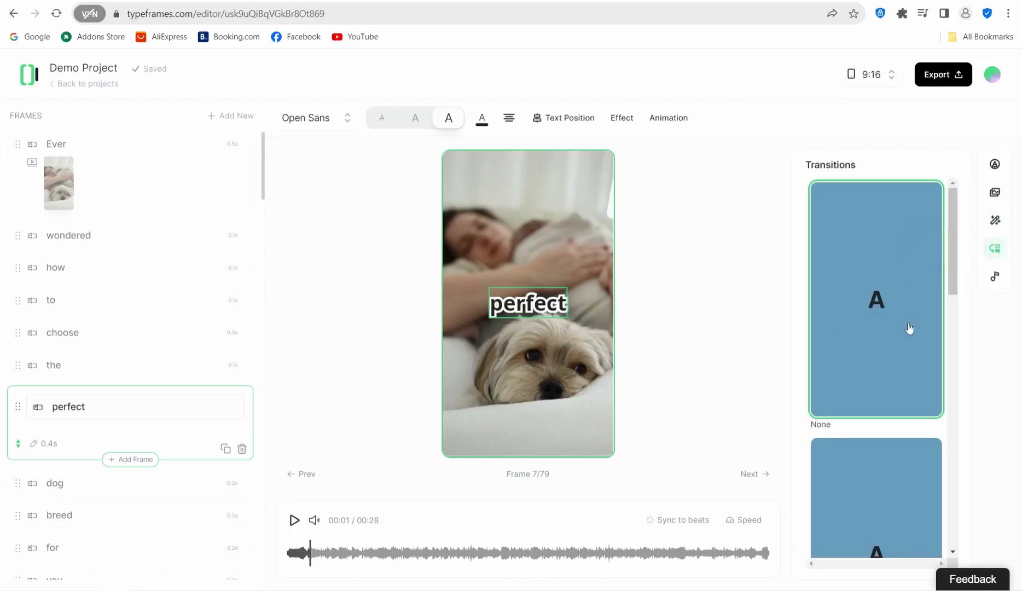
Scroll through the transition styles, then go back to frame 7's Media panel
scroll(878, 299, "down", 15)
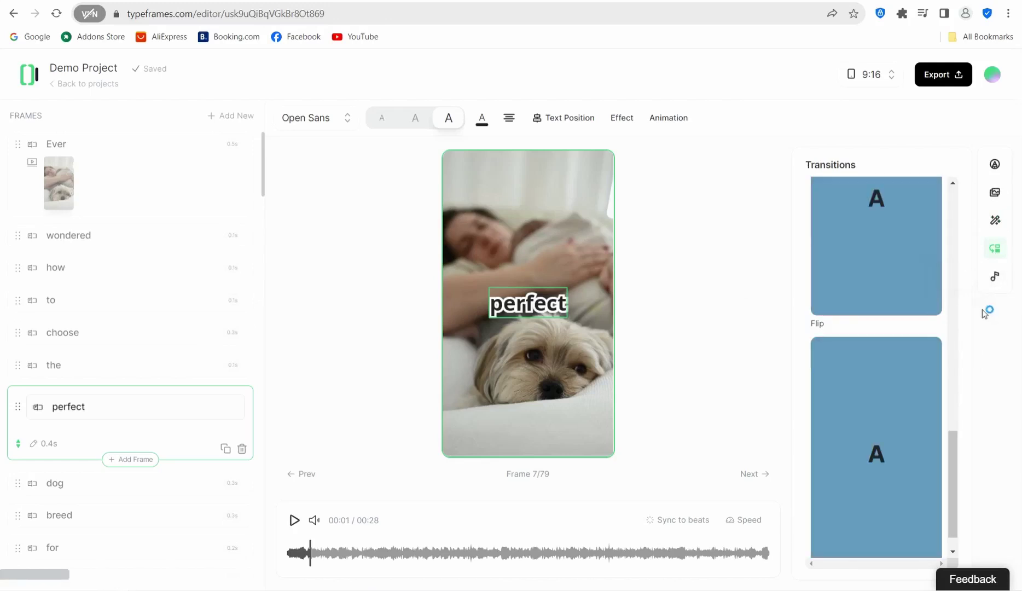
left_click(995, 199)
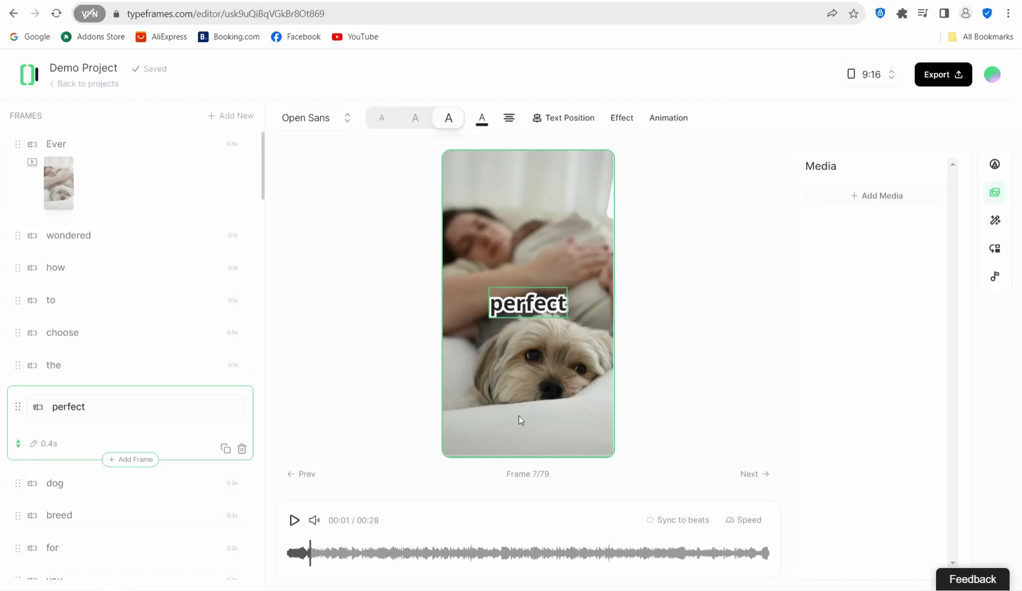
Export the video as a 1080p MP4 with Medium compression
left_click(939, 78)
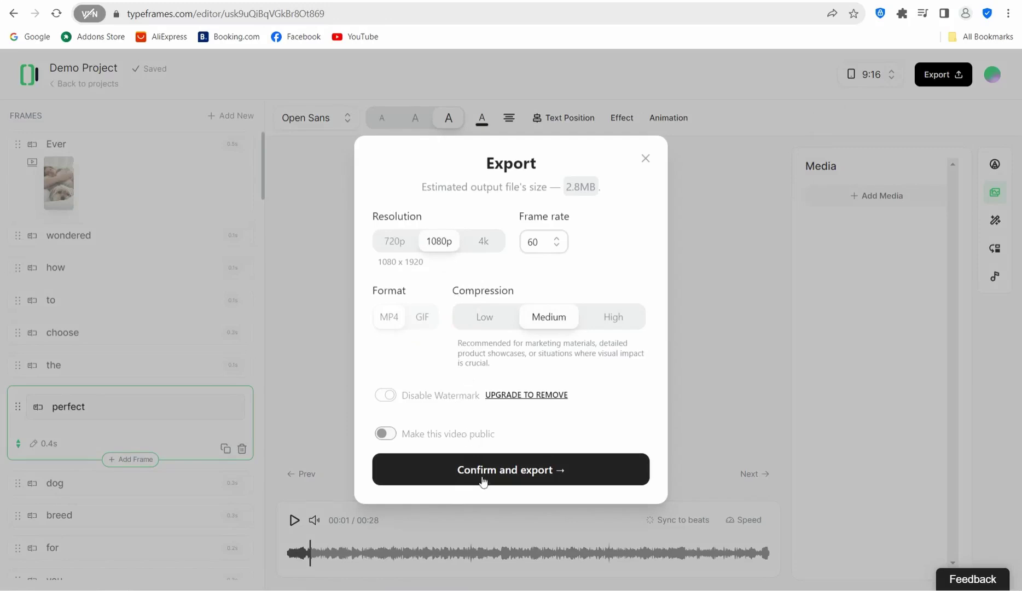
left_click(507, 477)
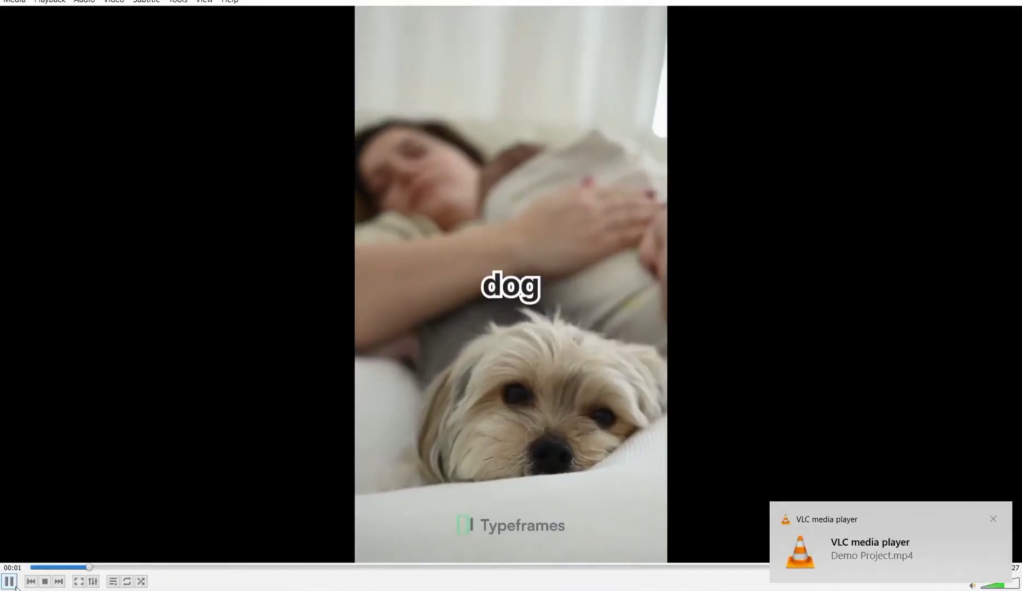
Pause Demo Project.mp4 in VLC and switch to the 123apps page in Chrome
key("space")
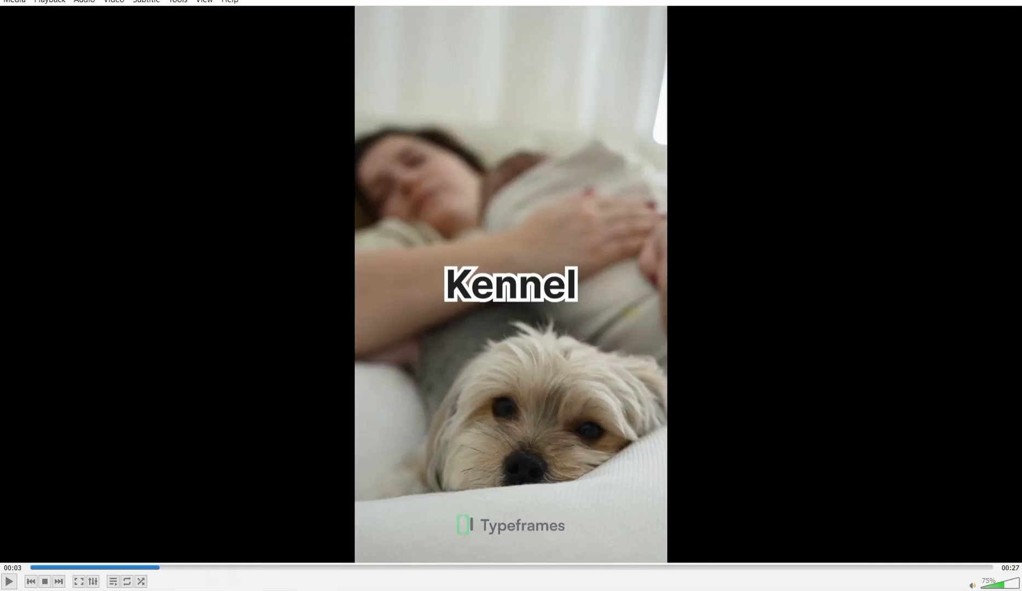
left_click(215, 522)
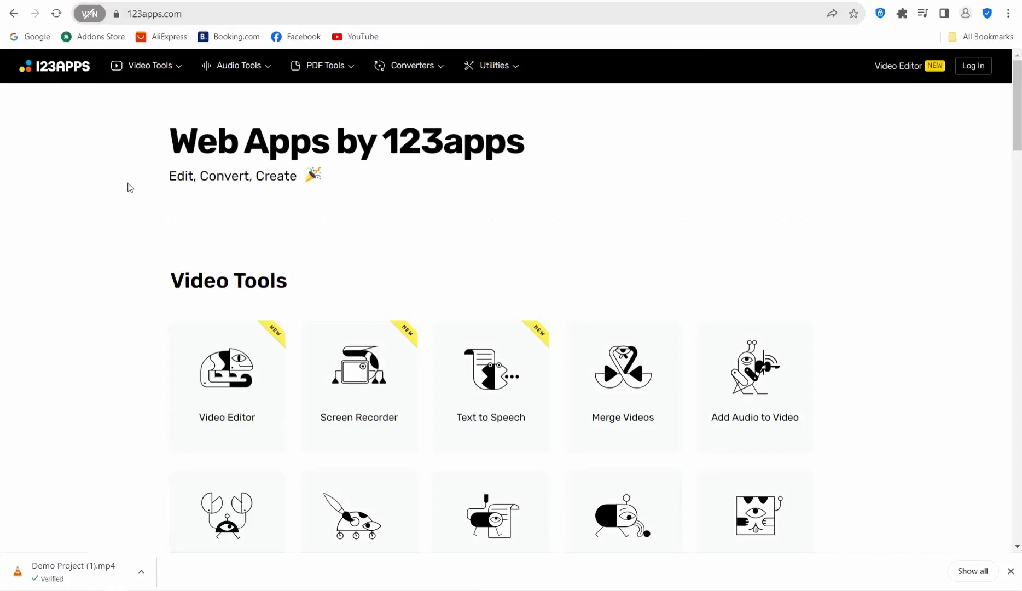
Box the Typeframes logo in Demo Project.mp4 with 123apps Remove Logo and process it into a 23.7 MB file
mouse_move(150, 68)
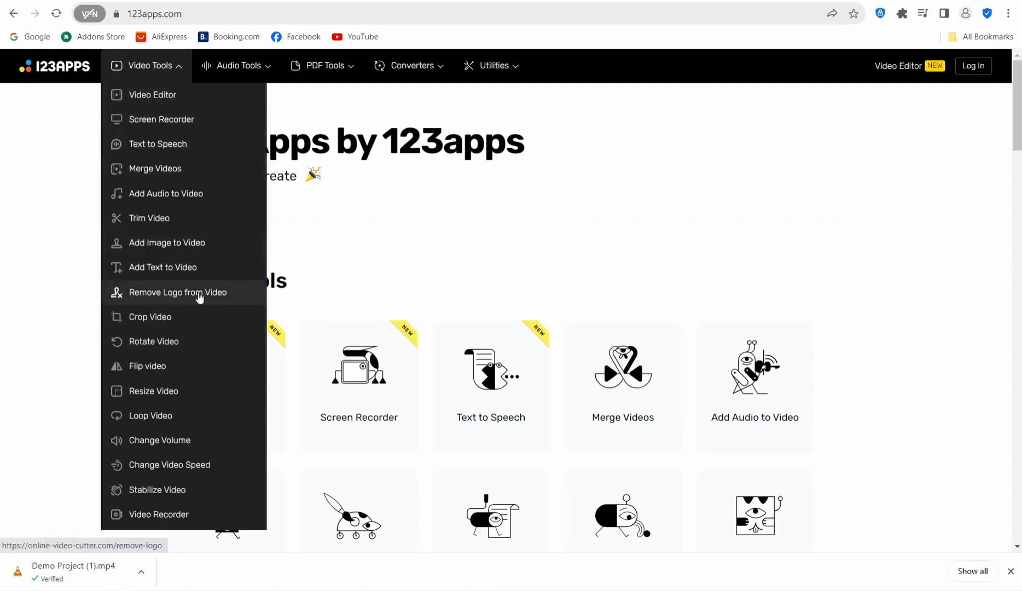
left_click(151, 294)
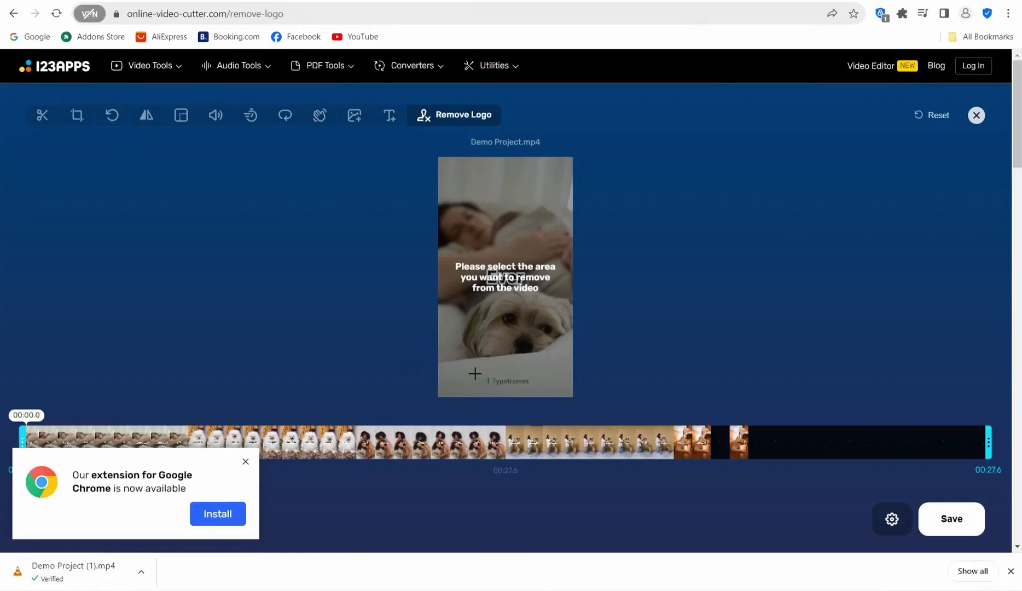
left_click_drag(477, 371, 534, 389)
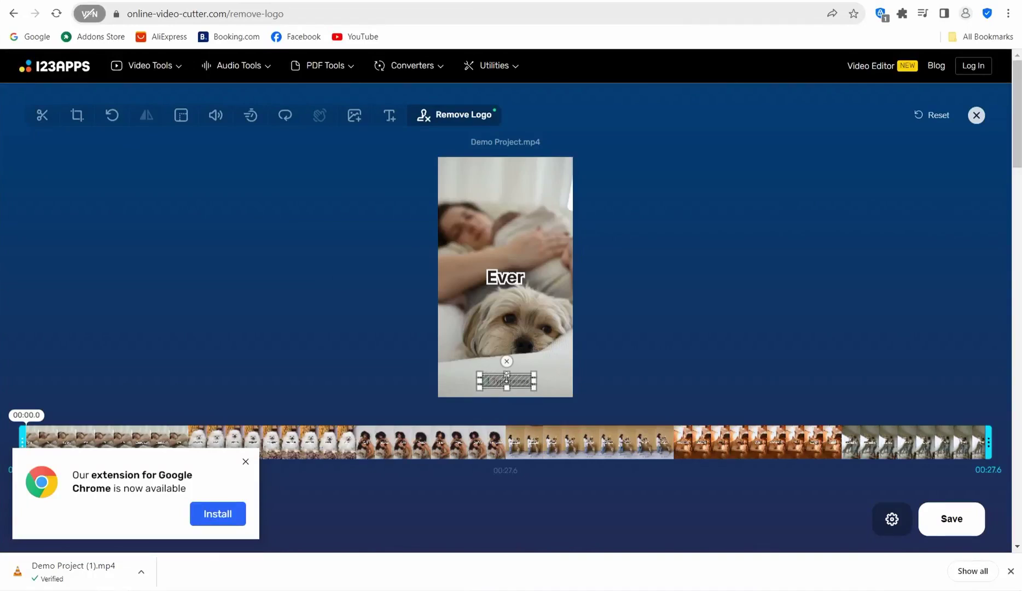
left_click_drag(507, 375, 507, 376)
left_click_drag(507, 389, 507, 390)
left_click(950, 525)
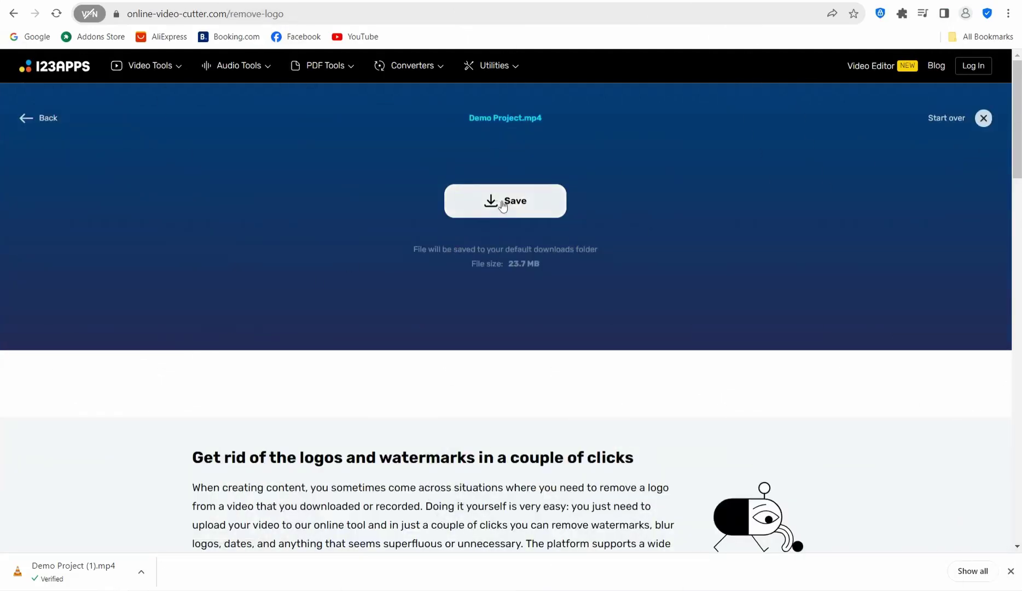
left_click(487, 210)
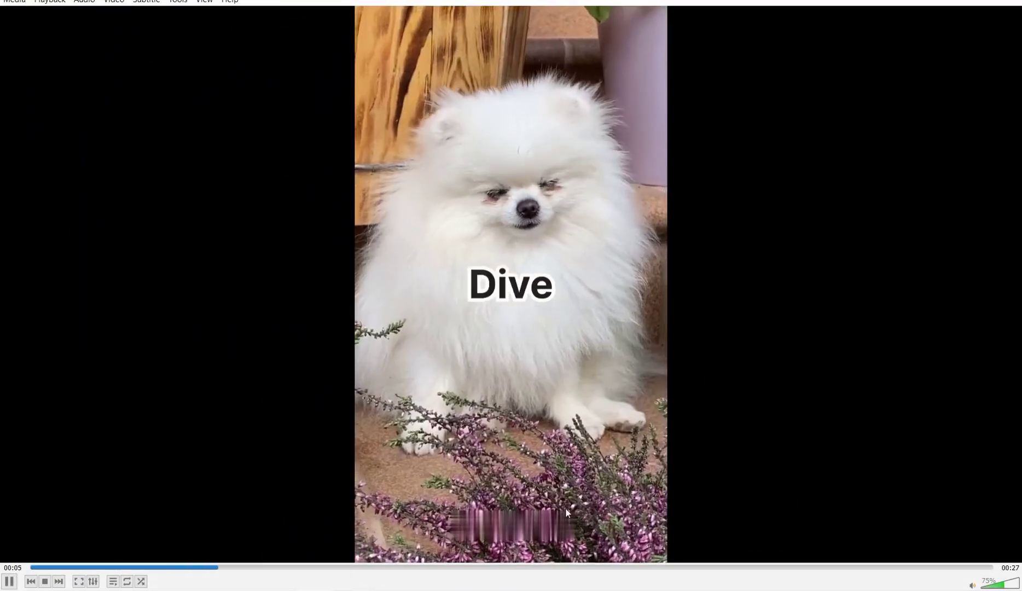
Pause the downloaded video in VLC to check the blurred watermark, then close VLC
left_click(9, 582)
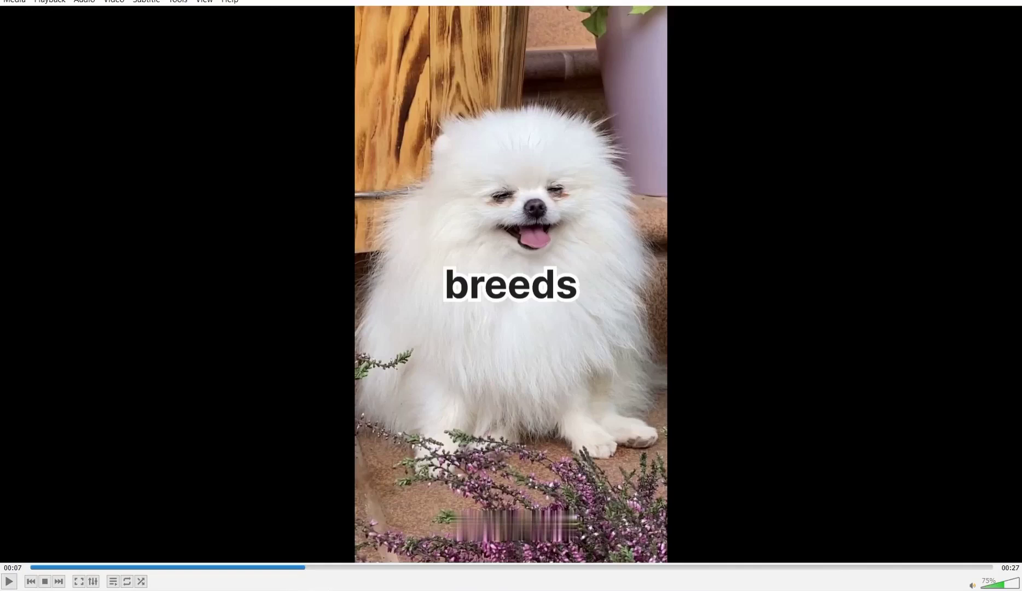
key("alt+F4")
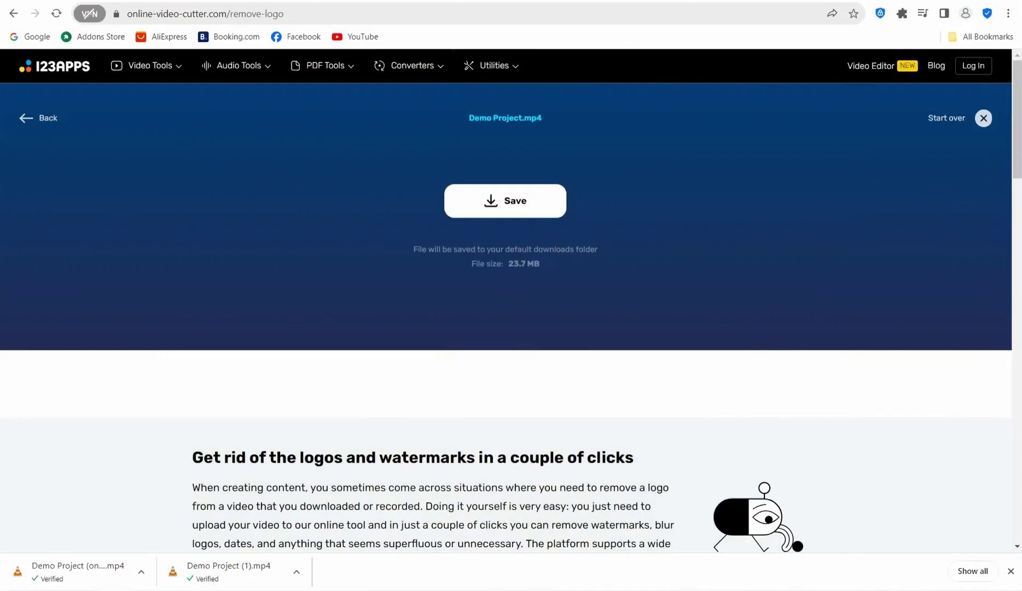
Return to the Typeframes site, open Free Tools and start the Text to Video tool
key("ctrl+Tab")
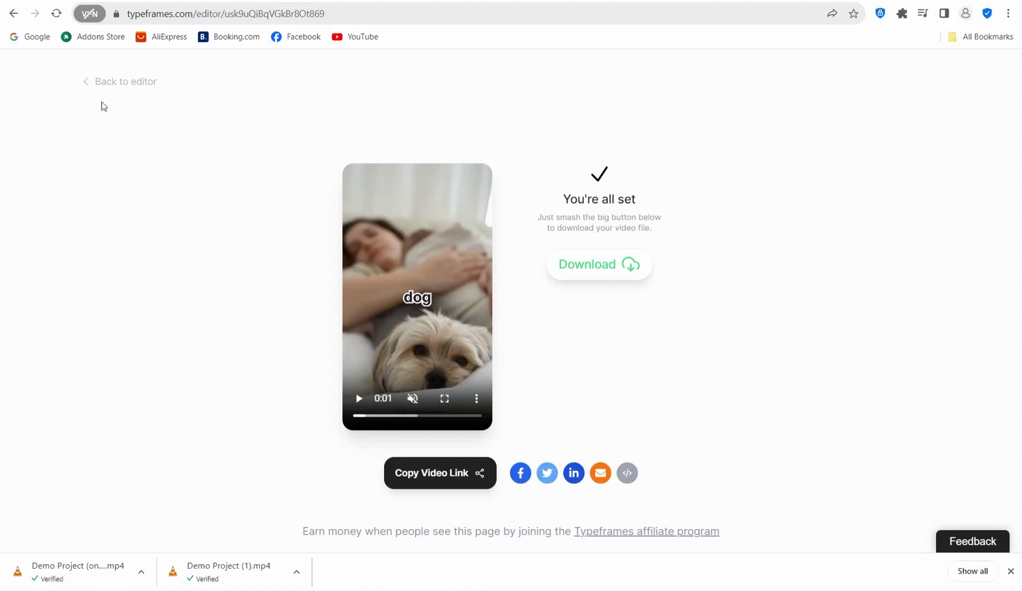
left_click(102, 86)
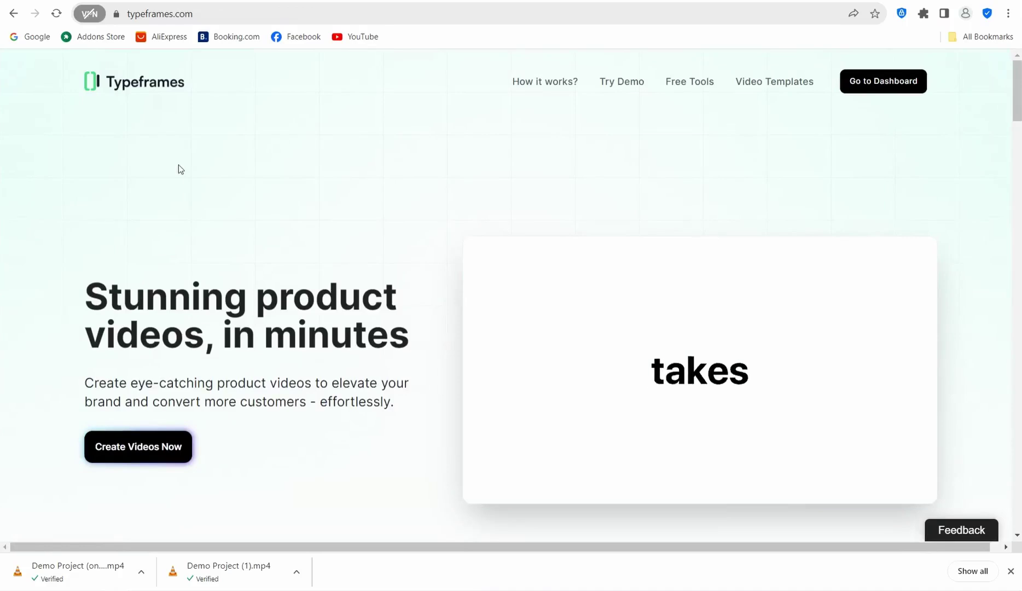
left_click(695, 90)
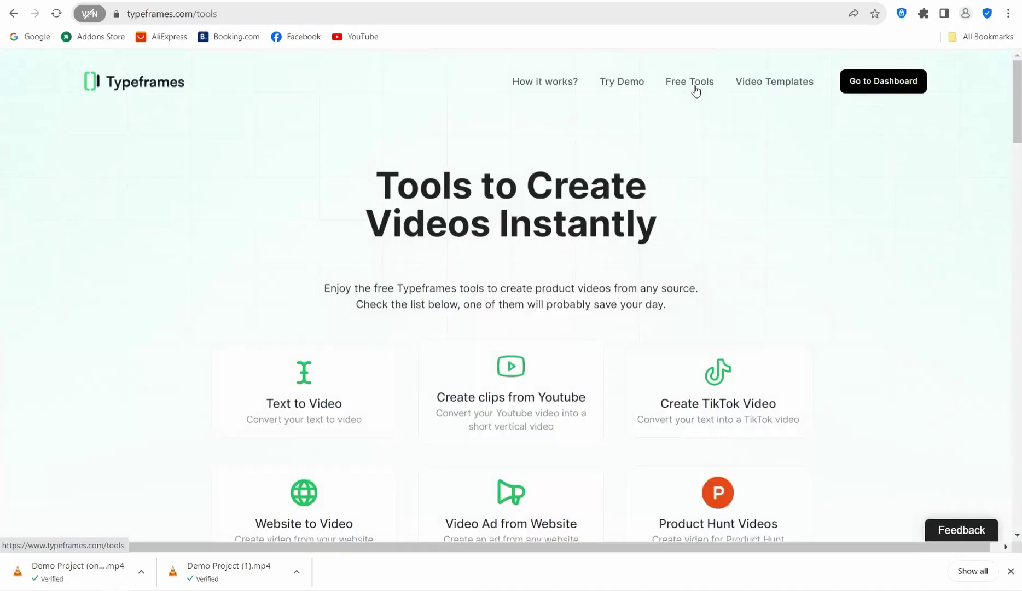
scroll(475, 240, "down", 1)
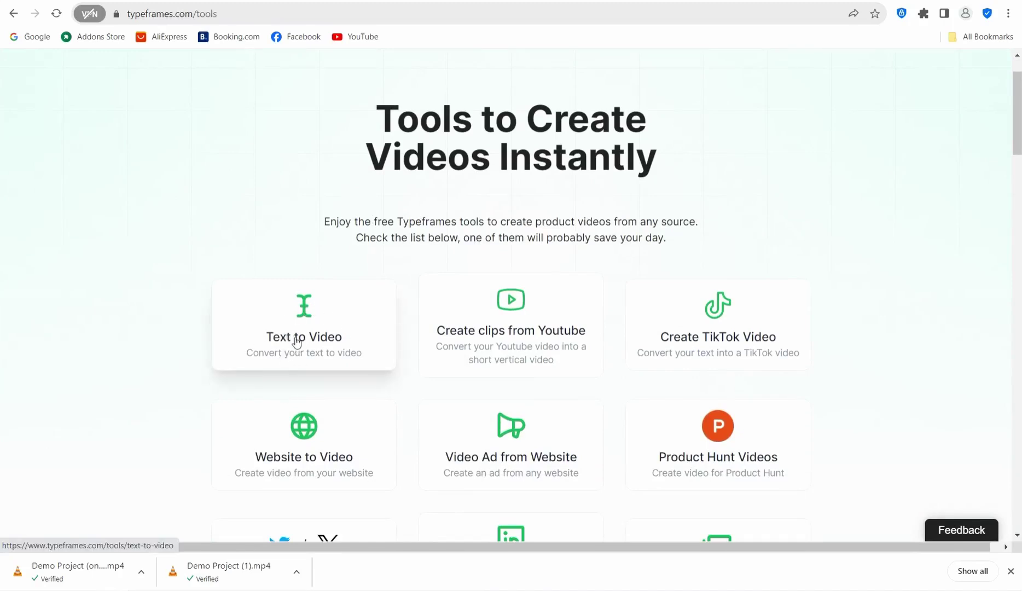
left_click(295, 342)
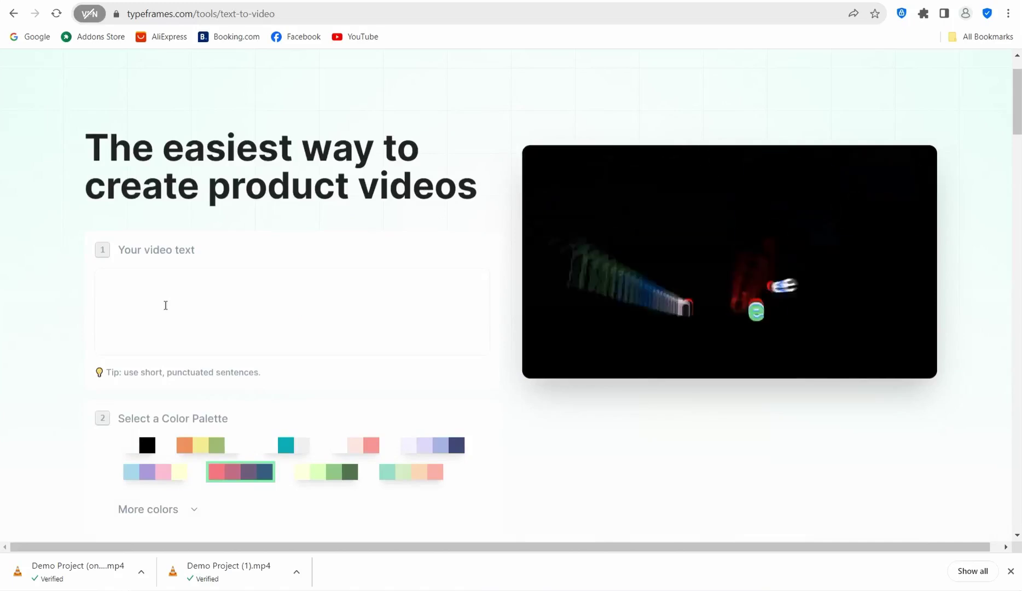
Paste the garden sunlight sentence into the Text to Video box
scroll(163, 299, "down", 3)
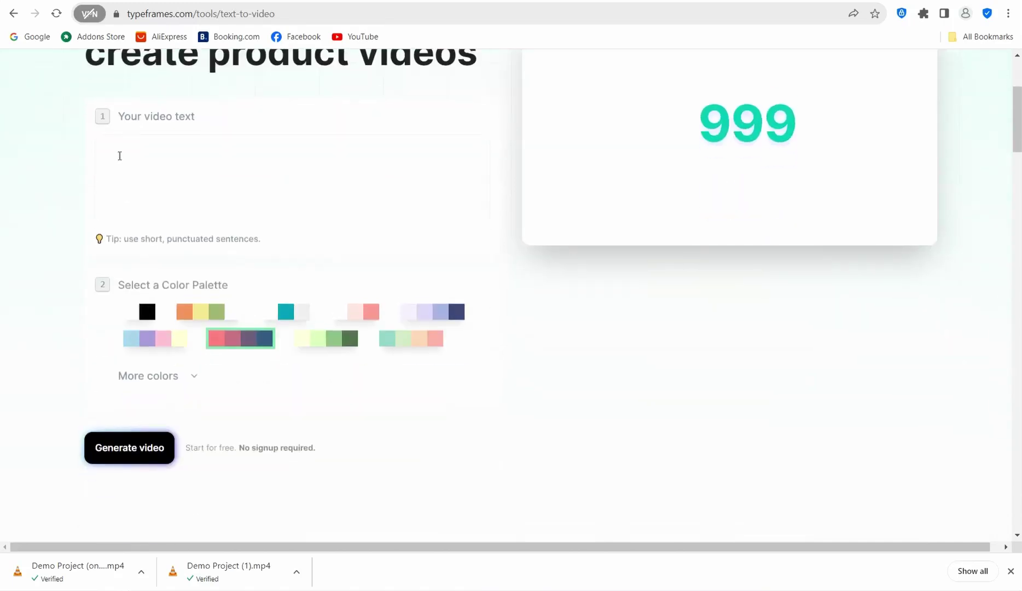
right_click(119, 156)
left_click(153, 246)
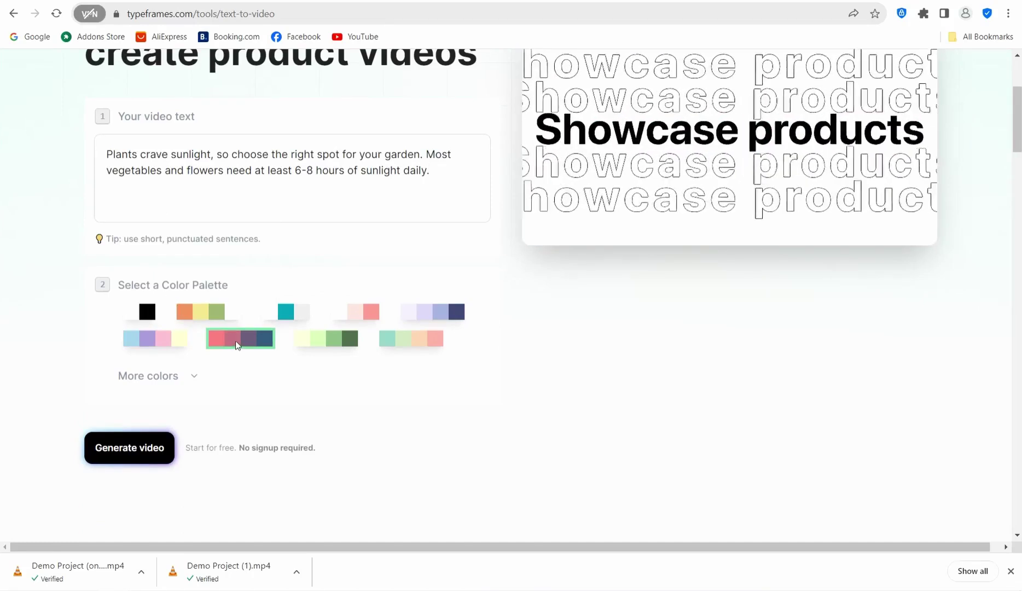
Pick the light blue, purple, pink and yellow palette from More colors and generate the video
left_click(429, 314)
left_click(335, 347)
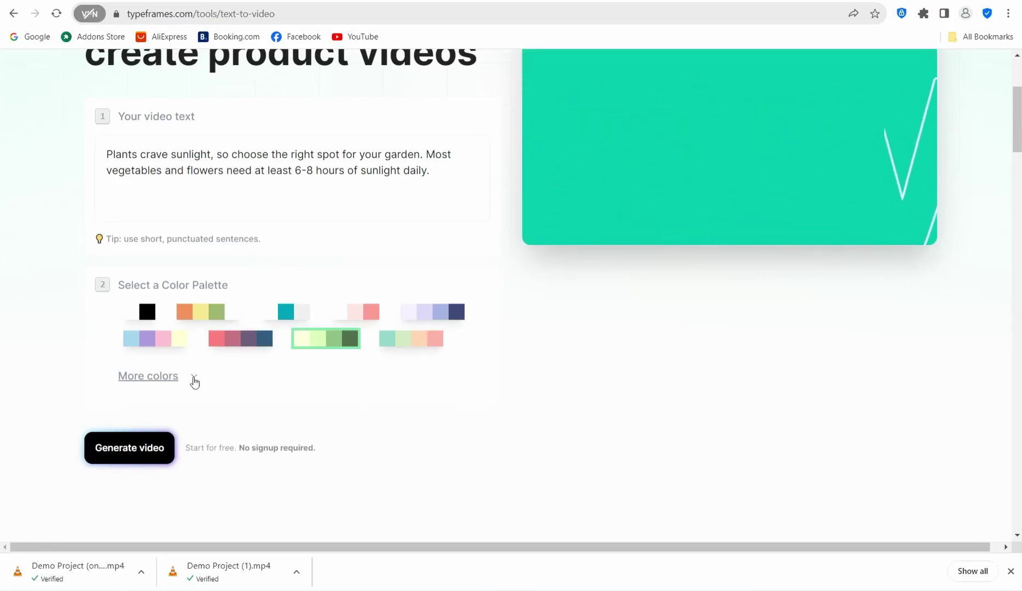
left_click(194, 377)
scroll(189, 405, "down", 2)
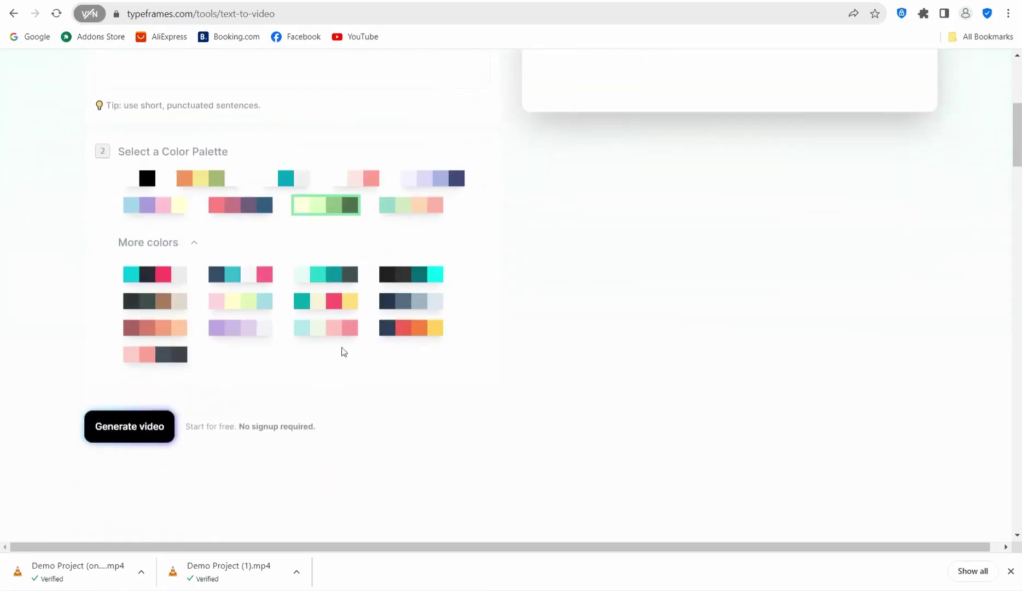
scroll(185, 299, "up", 1)
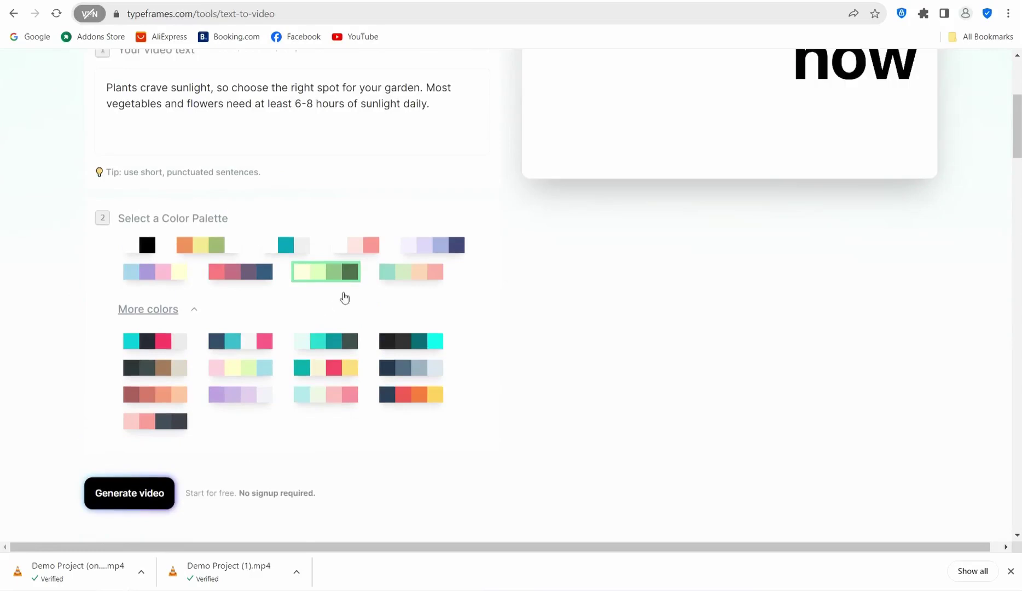
left_click(151, 272)
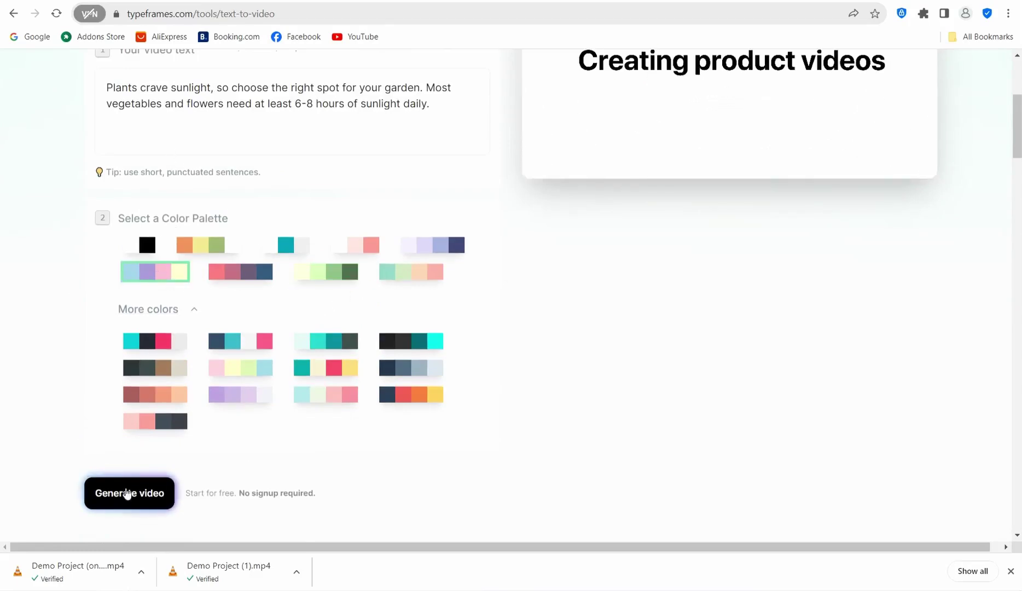
left_click(129, 495)
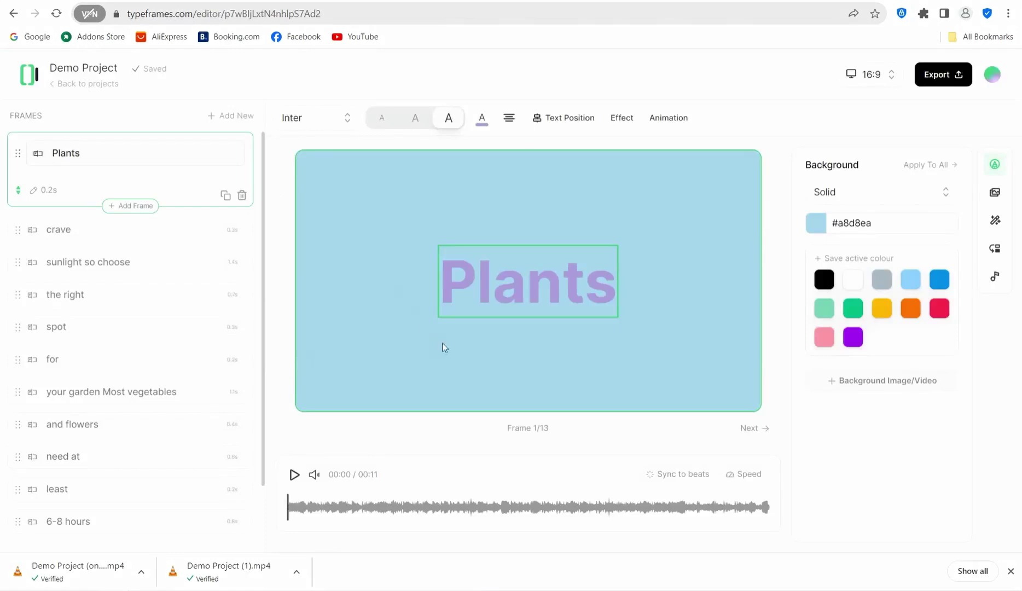
Play the generated preview and pause it on frame 11, '6-8 hours'
left_click(294, 475)
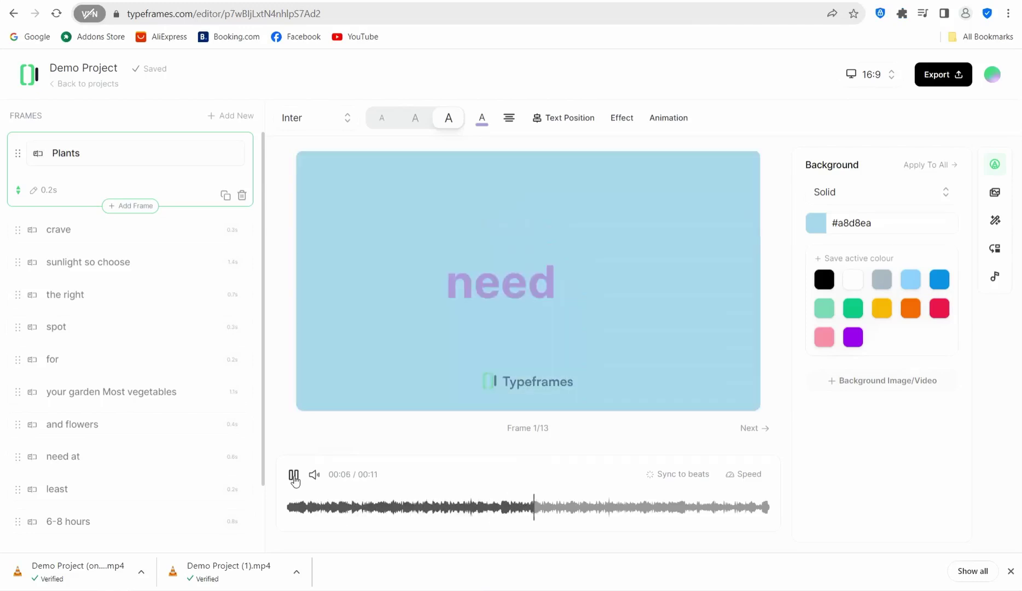
left_click(294, 476)
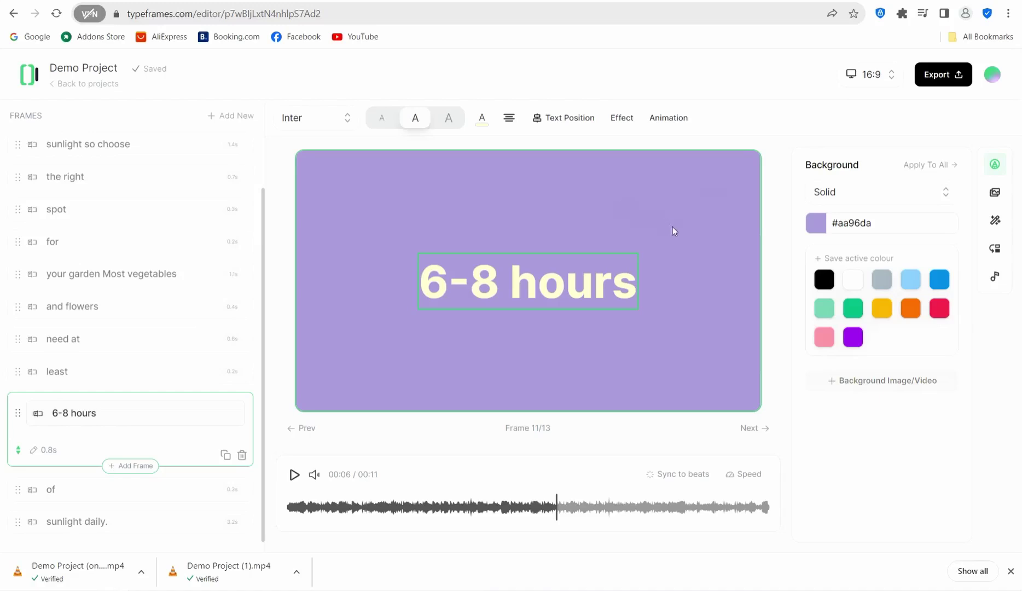
Open frame 11's background media options and browse the Video Library's clock footage for '6-8 hours'
left_click(875, 390)
left_click(994, 197)
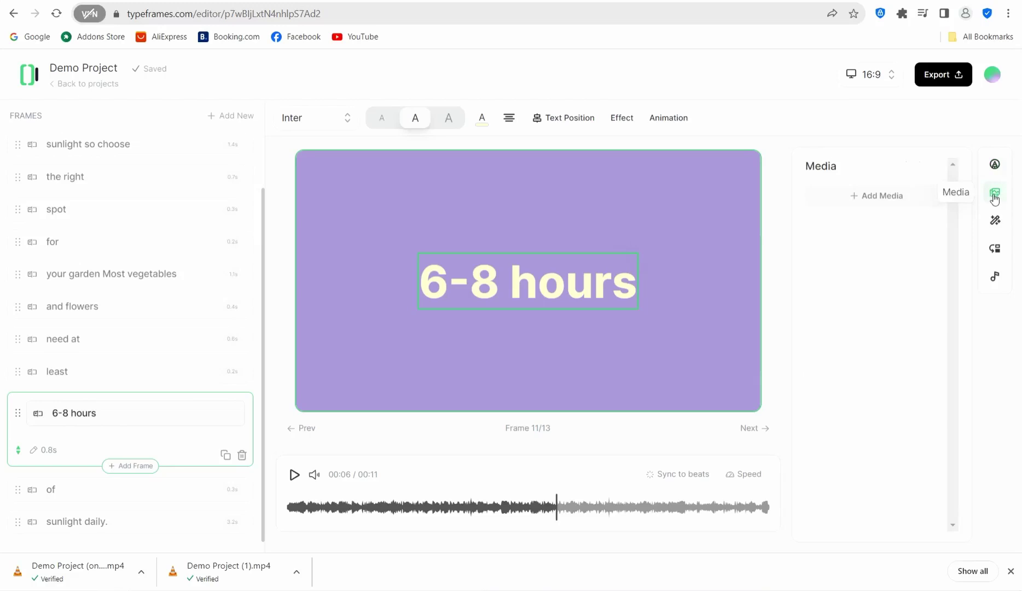
left_click(858, 198)
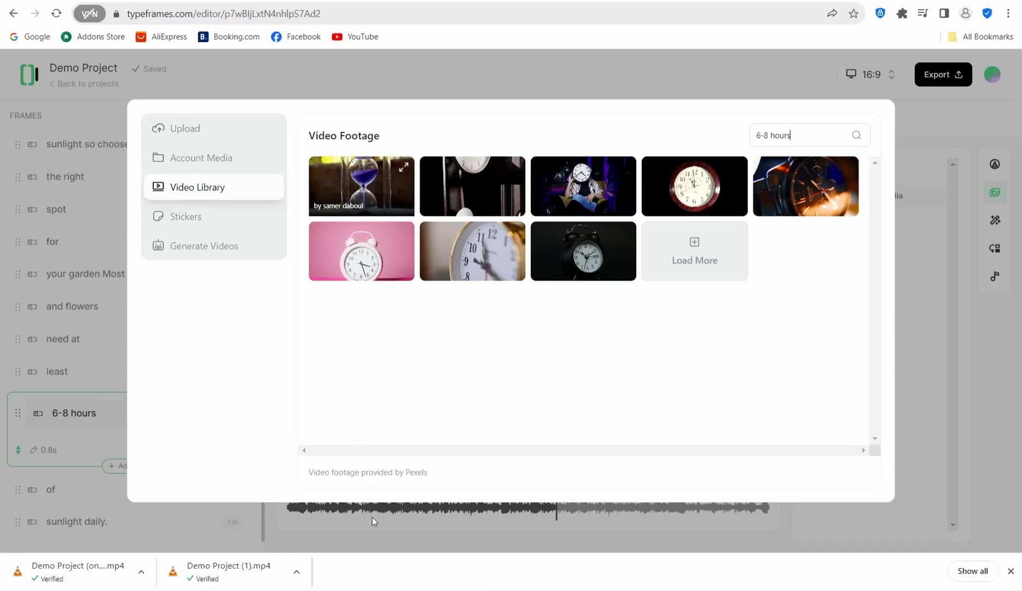
Close the library, jump to the Plants frame and upload a seedling image from the computer
left_click(922, 310)
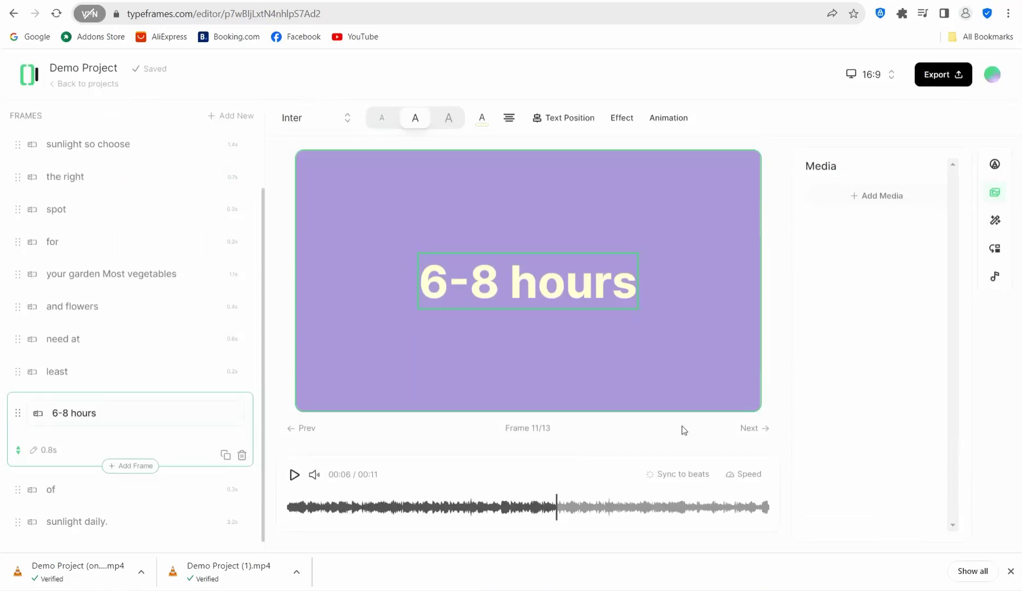
left_click(321, 509)
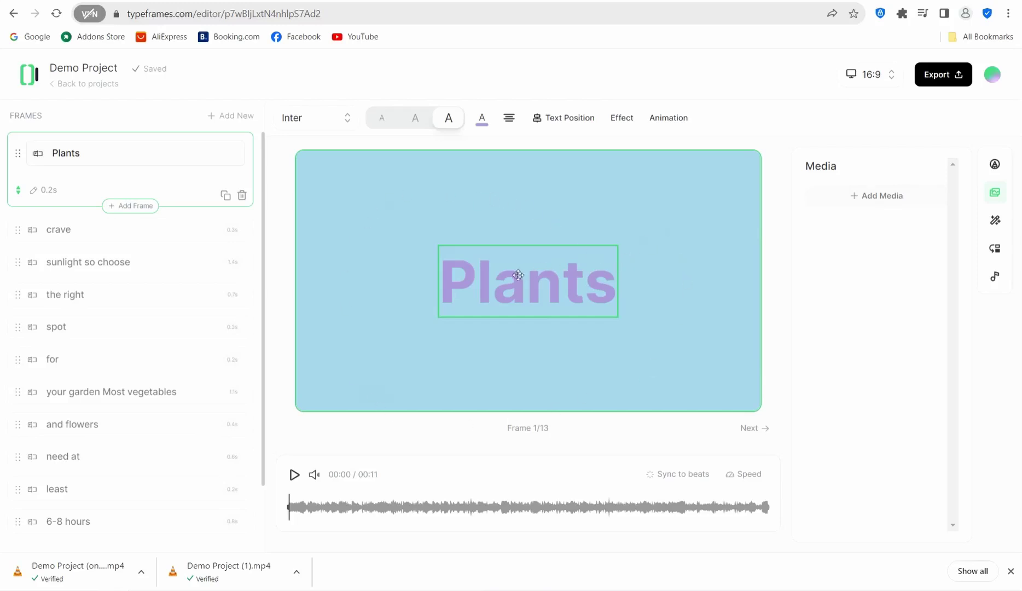
left_click(860, 198)
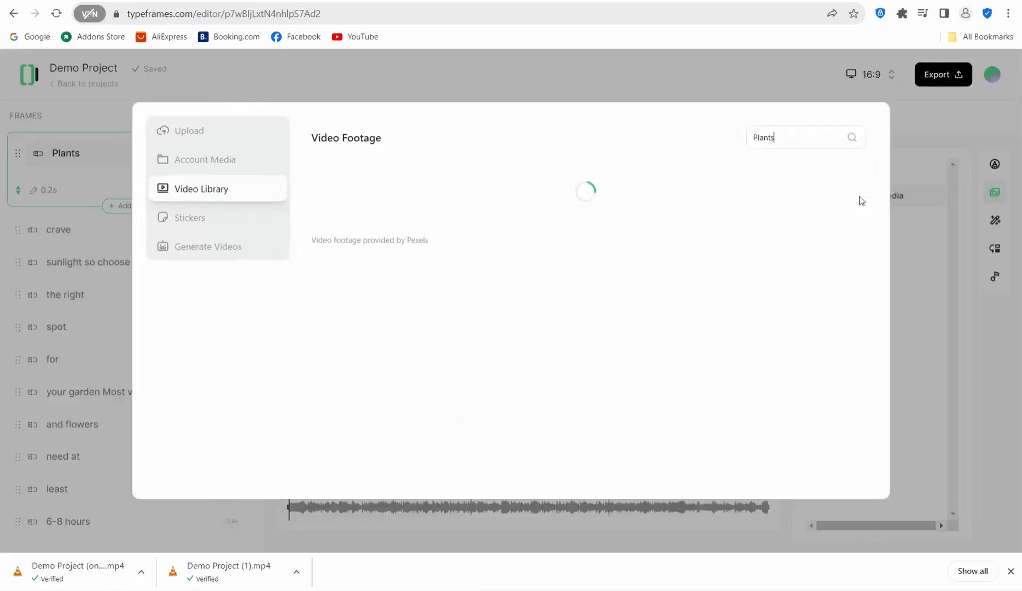
left_click(186, 131)
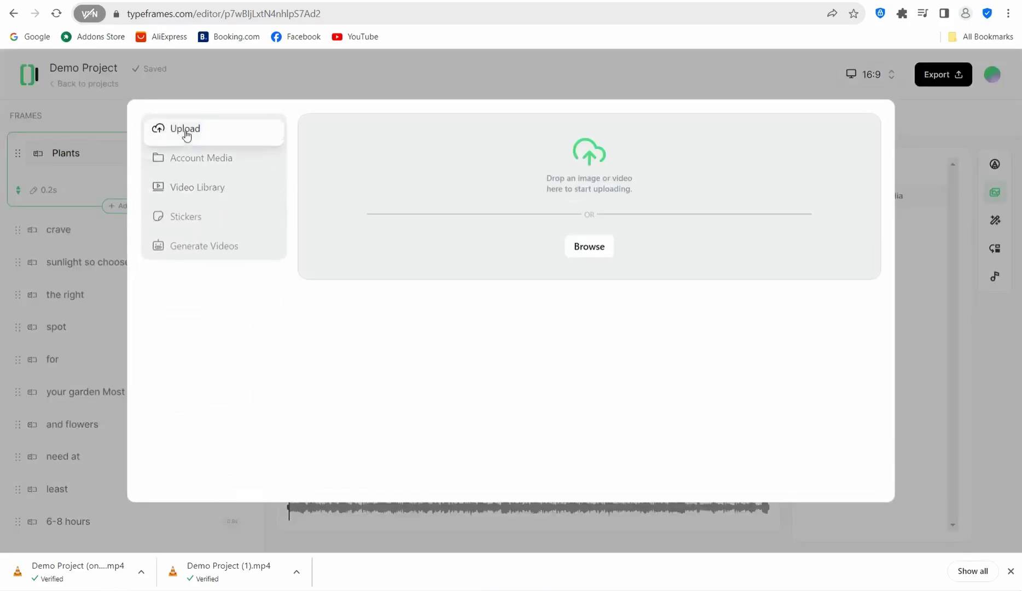
left_click(588, 247)
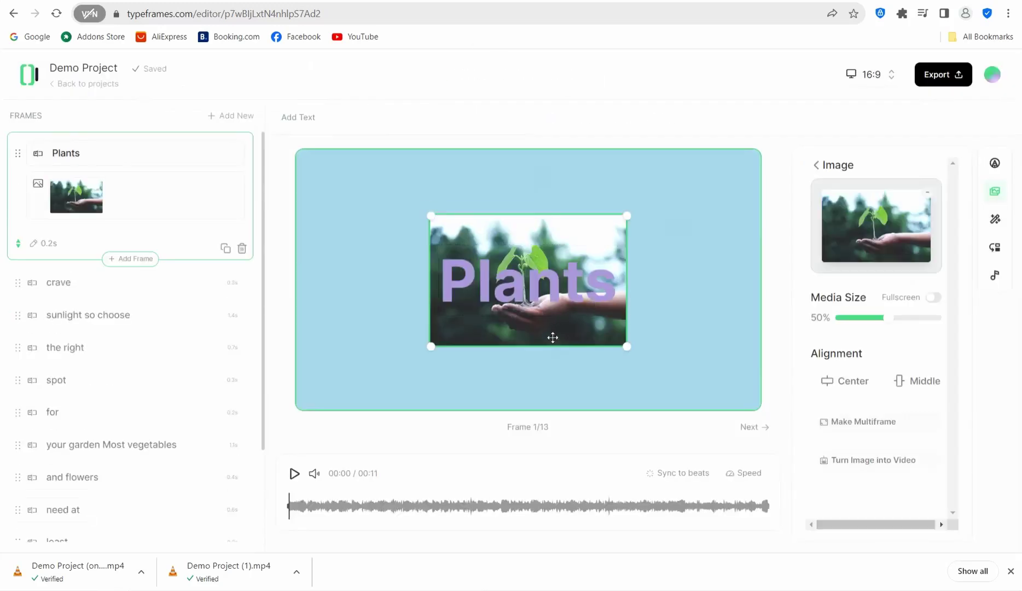
Reposition the seedling image, then switch on Fullscreen so it covers the Plants frame
left_click_drag(550, 338, 592, 359)
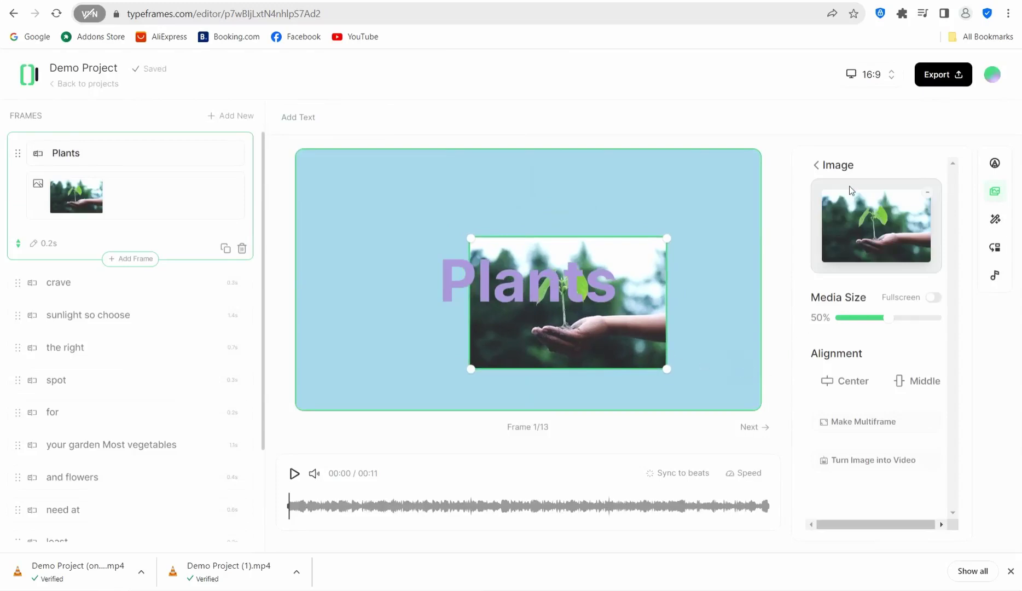
left_click(934, 298)
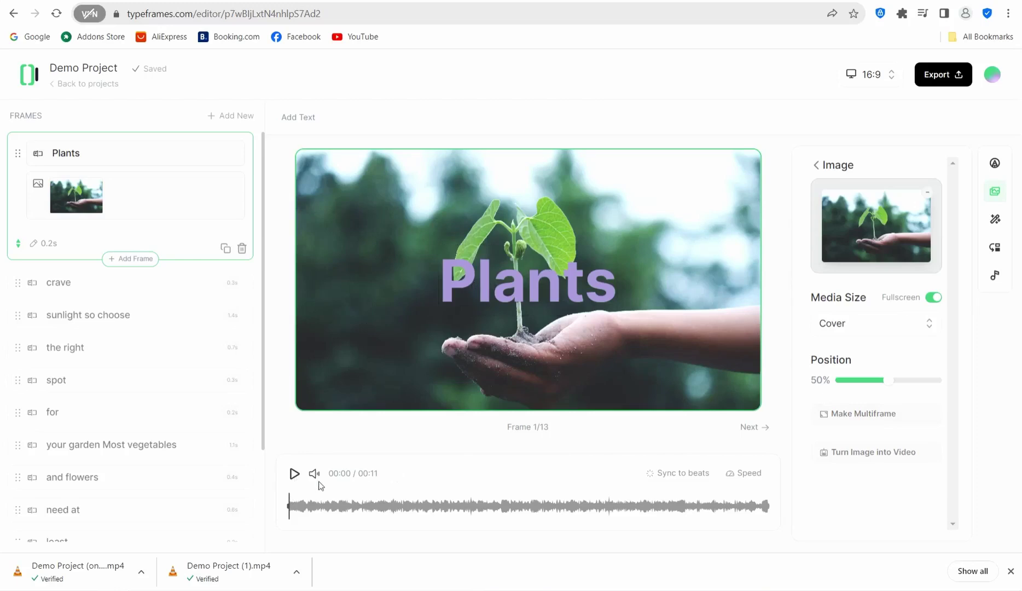
left_click(294, 473)
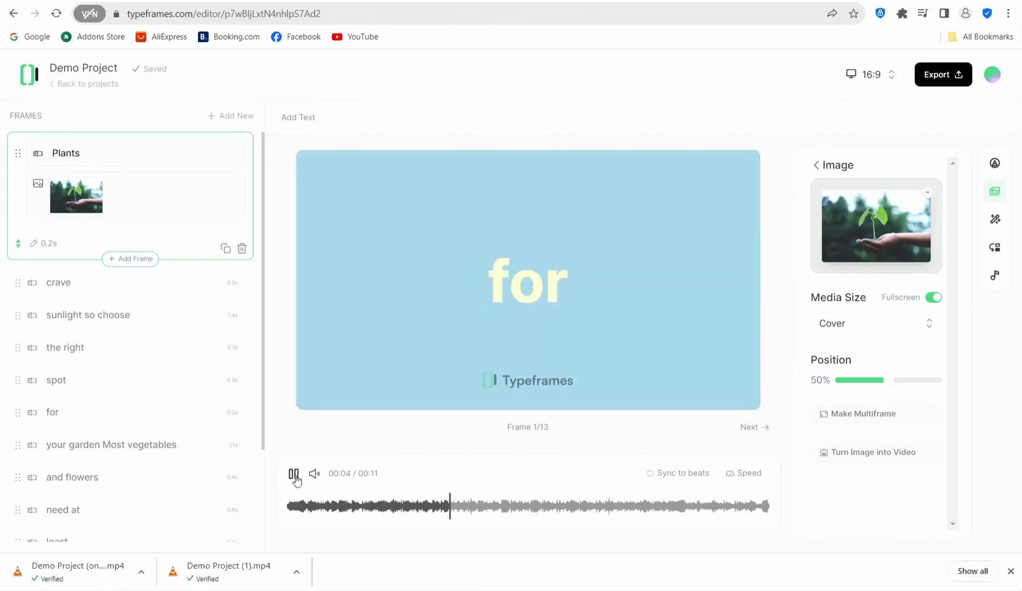
left_click(294, 474)
left_click(289, 511)
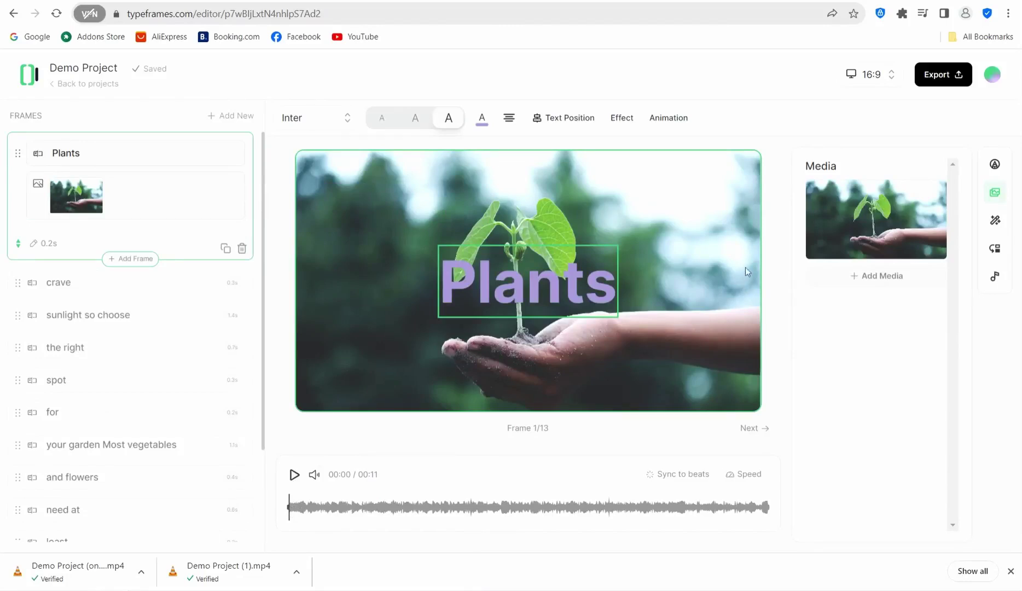
Make the seedling image multiframe media running from start frame 1 to end frame 19
left_click(835, 209)
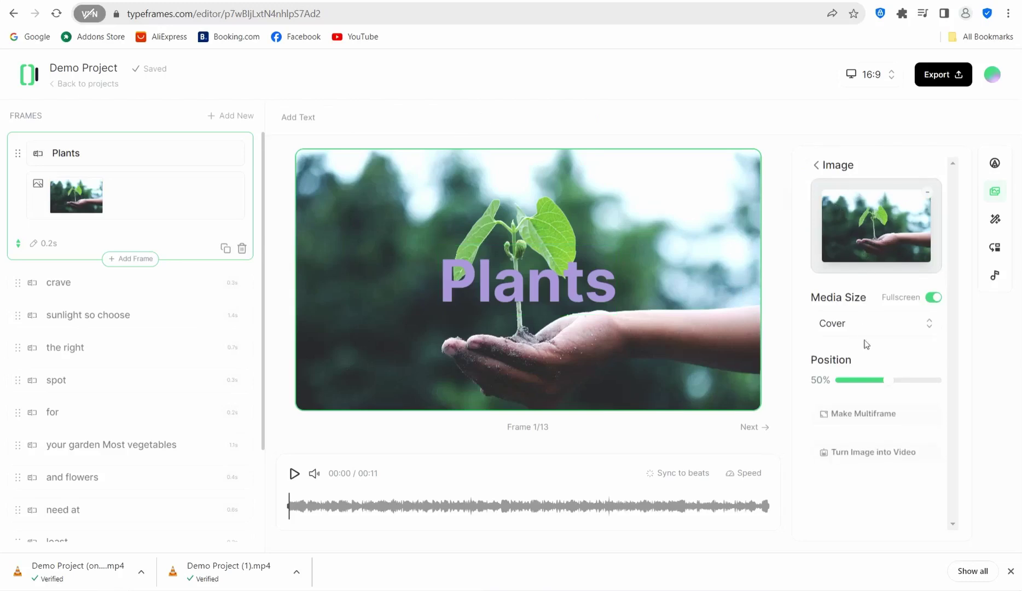
left_click(869, 416)
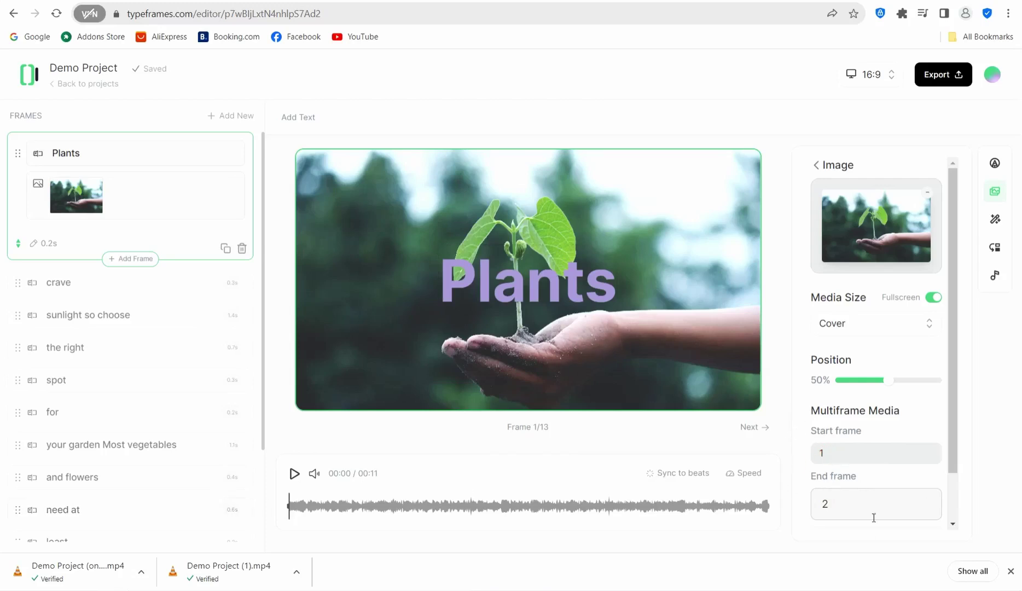
left_click(927, 508)
type("8")
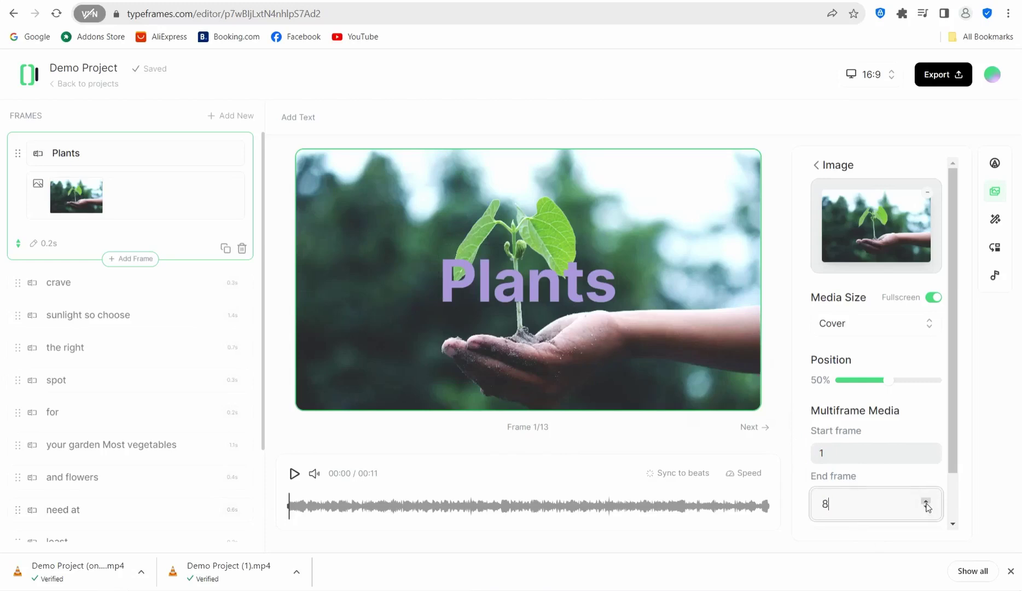
left_click(926, 501)
left_click(926, 501)
left_click(926, 501)
left_click(925, 501)
Play the preview and pause at 00:03 to confirm the seedling stays behind later captions
left_click(293, 474)
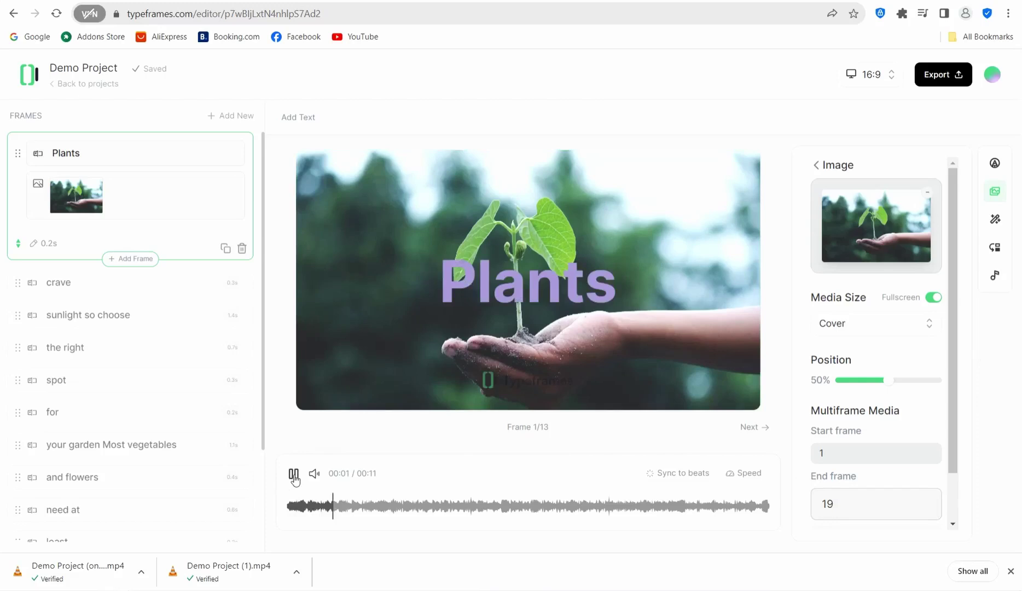
left_click(294, 474)
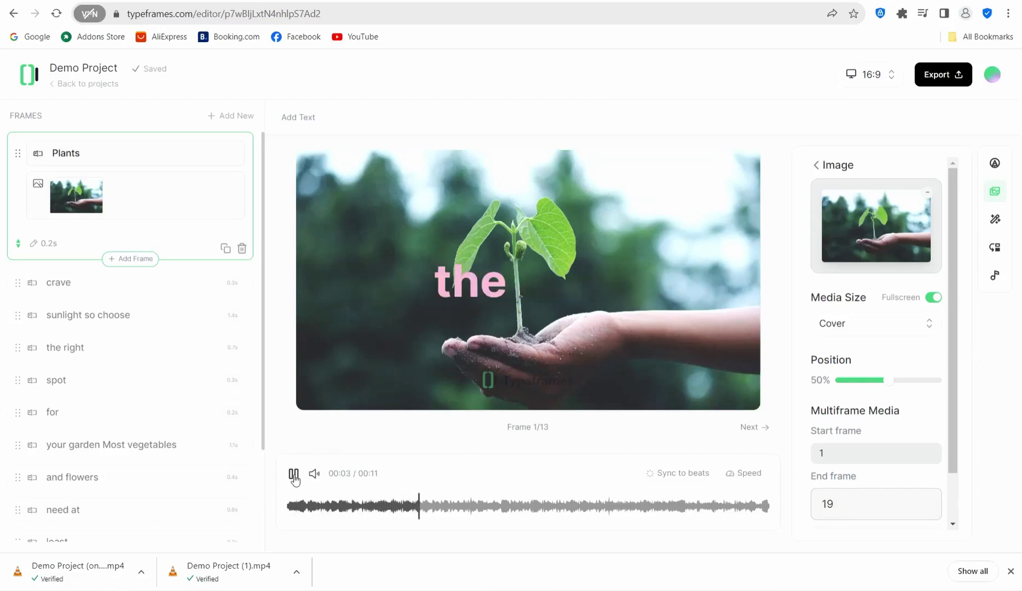